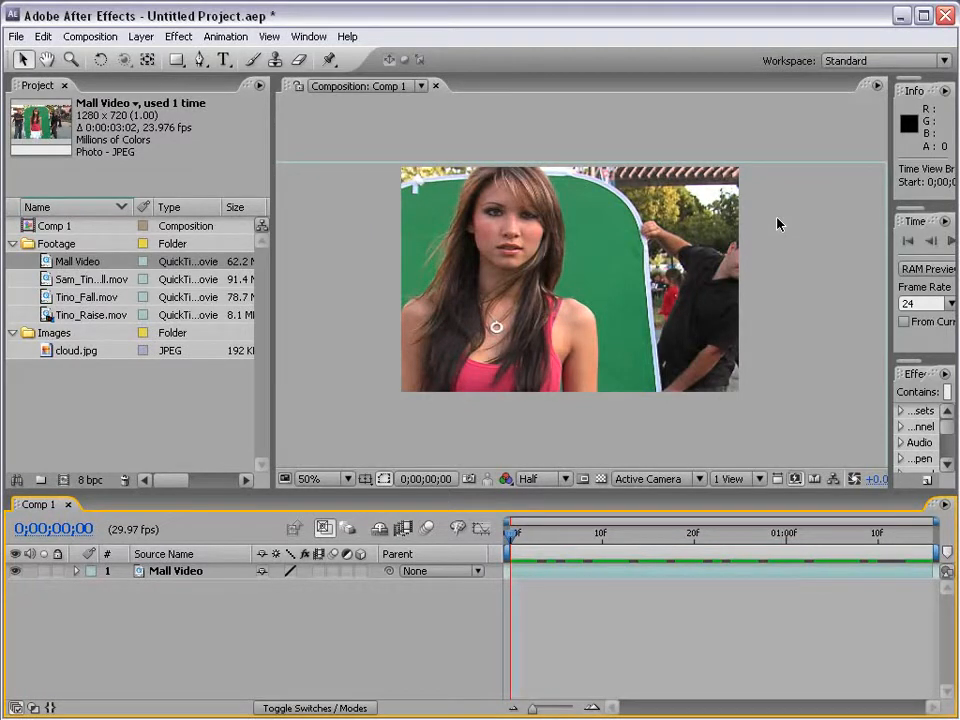
Reset the Standard workspace to its default layout, discarding the changes made to it.
left_click(773, 116)
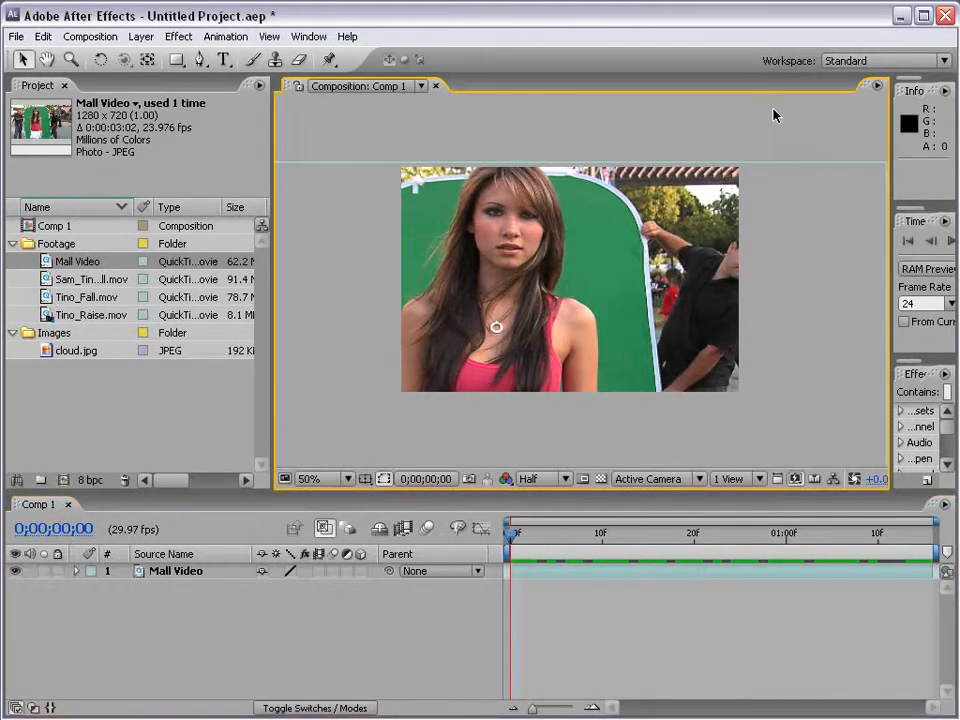
left_click(864, 61)
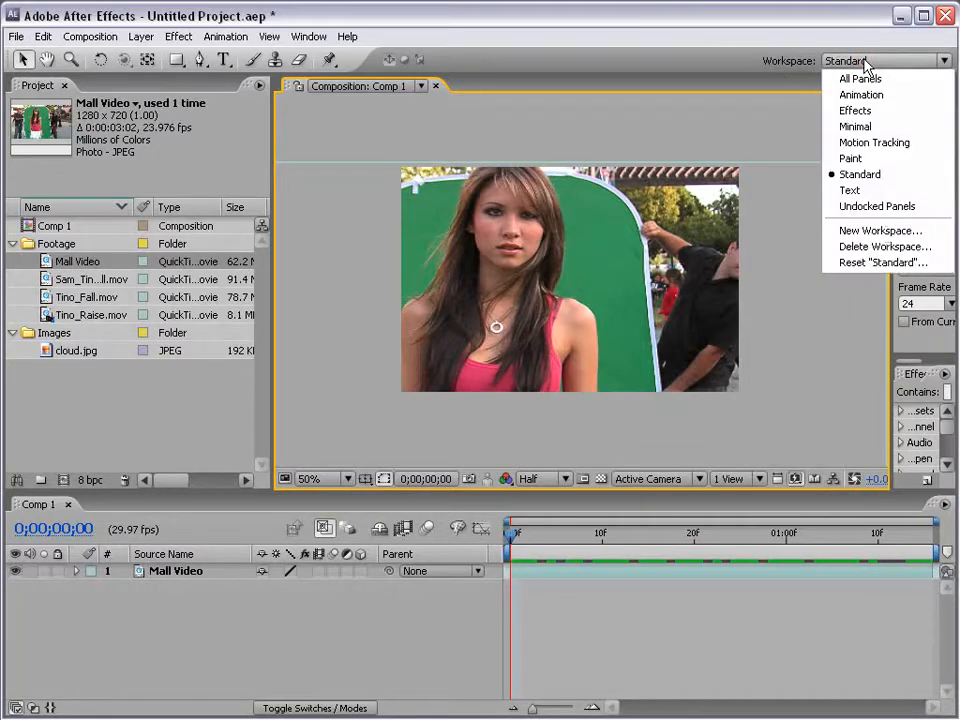
left_click(872, 264)
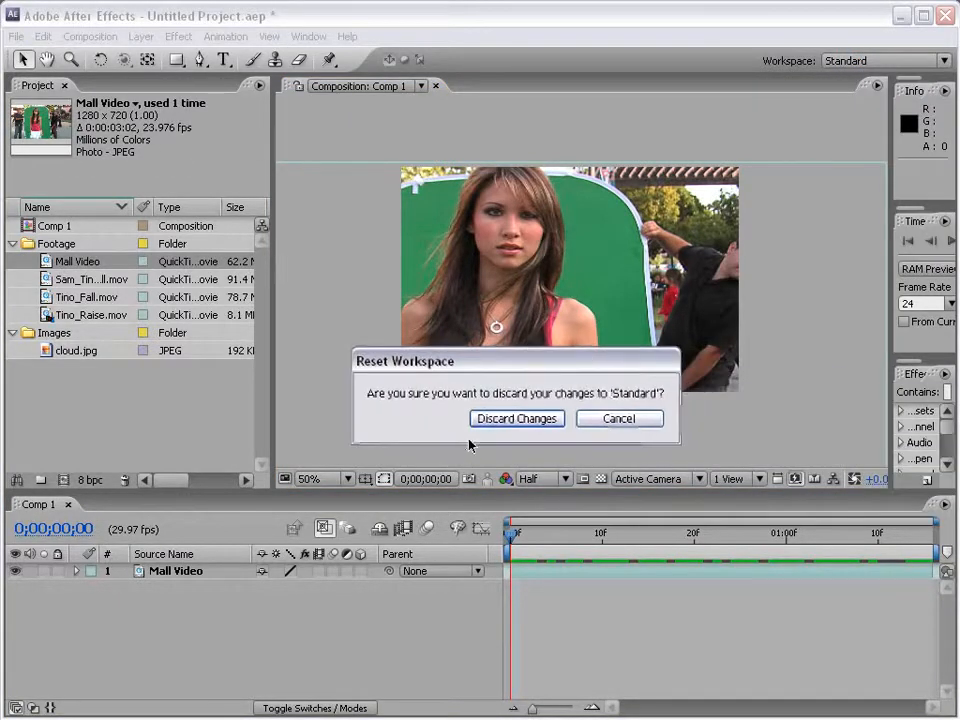
left_click(508, 420)
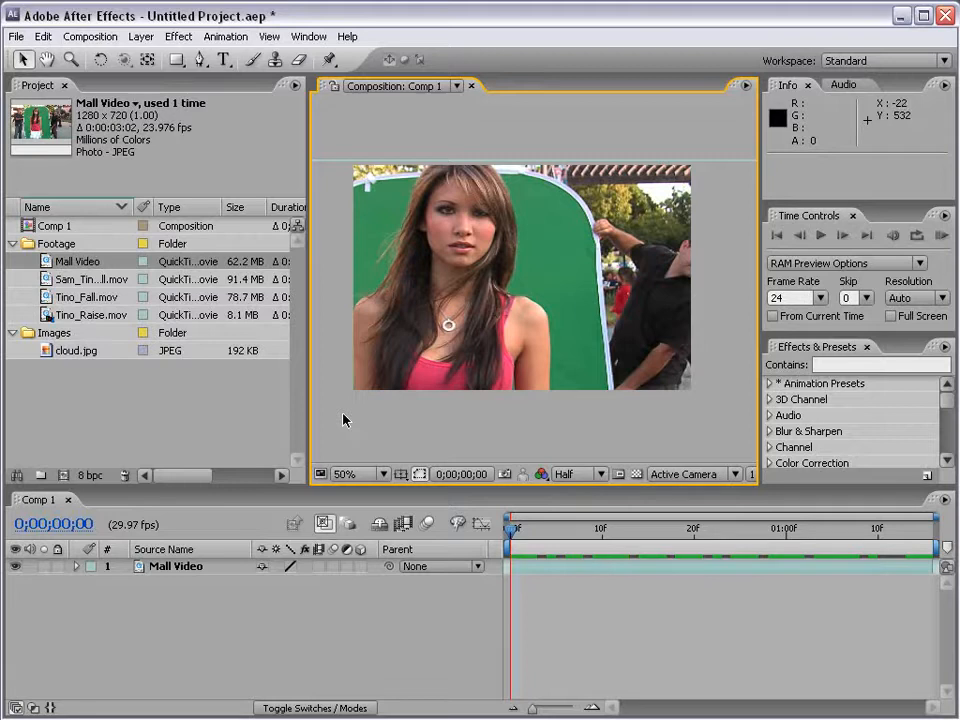
Create a new composition from the Mall Video clip in the Footage folder so it matches the clip's settings.
left_click(118, 396)
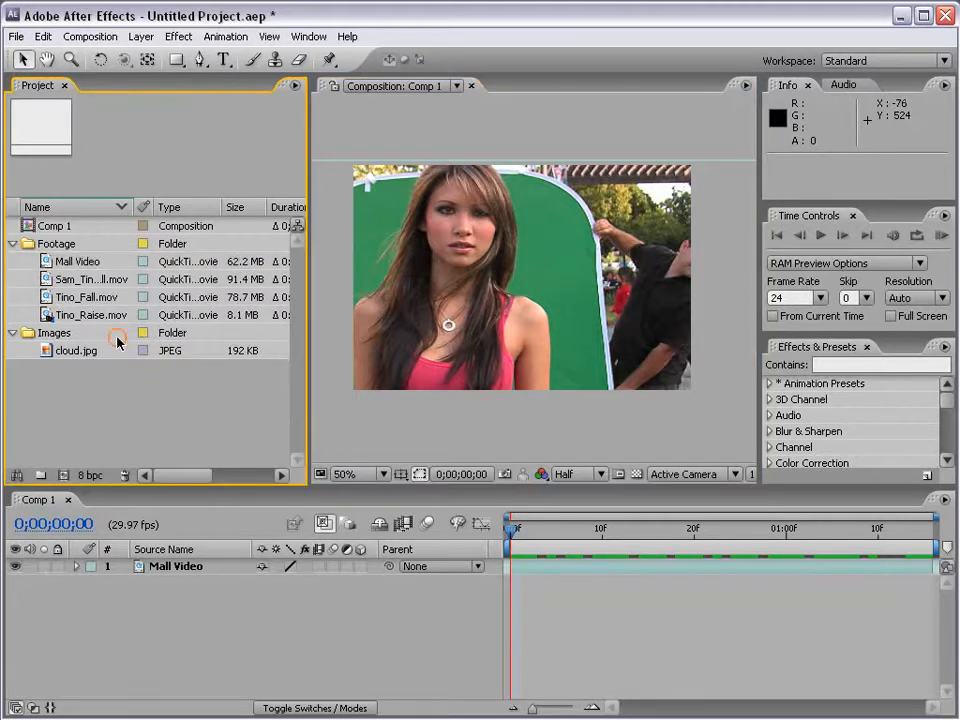
left_click(78, 262)
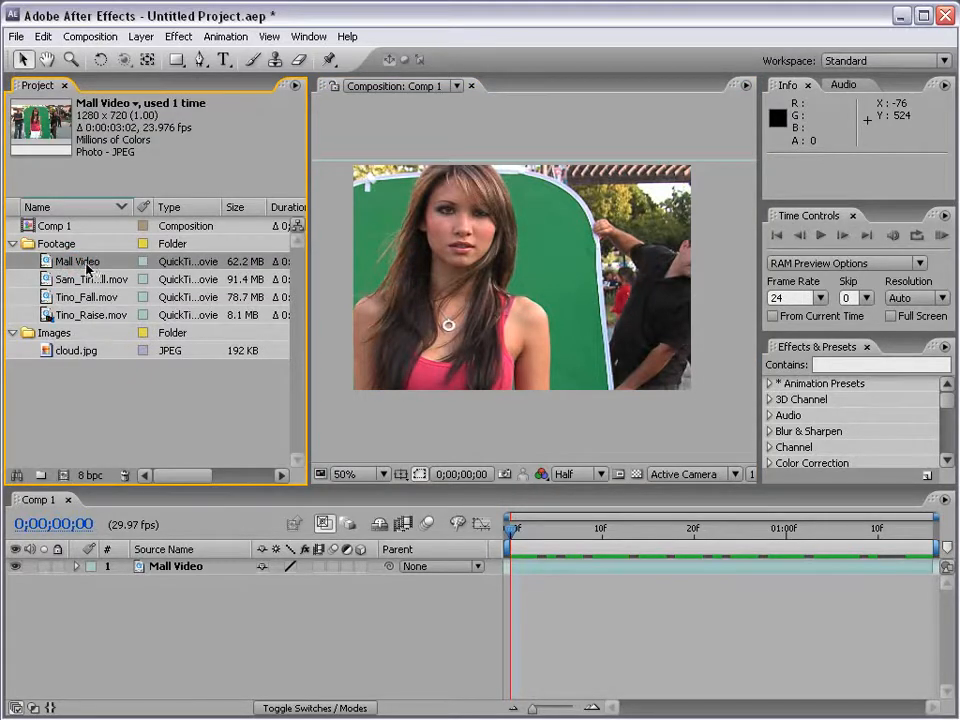
left_click_drag(84, 265, 70, 478)
left_click_drag(63, 480, 63, 480)
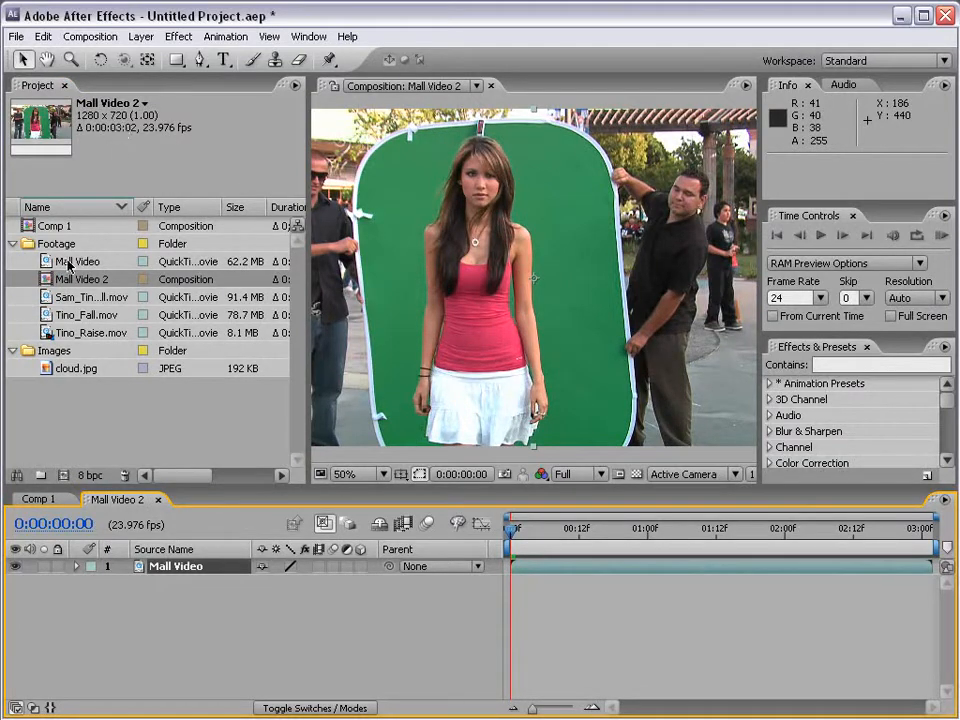
Scrub through the Mall Video 2 composition to review the whole clip and return to the first frame.
scroll(463, 300, "down", 1)
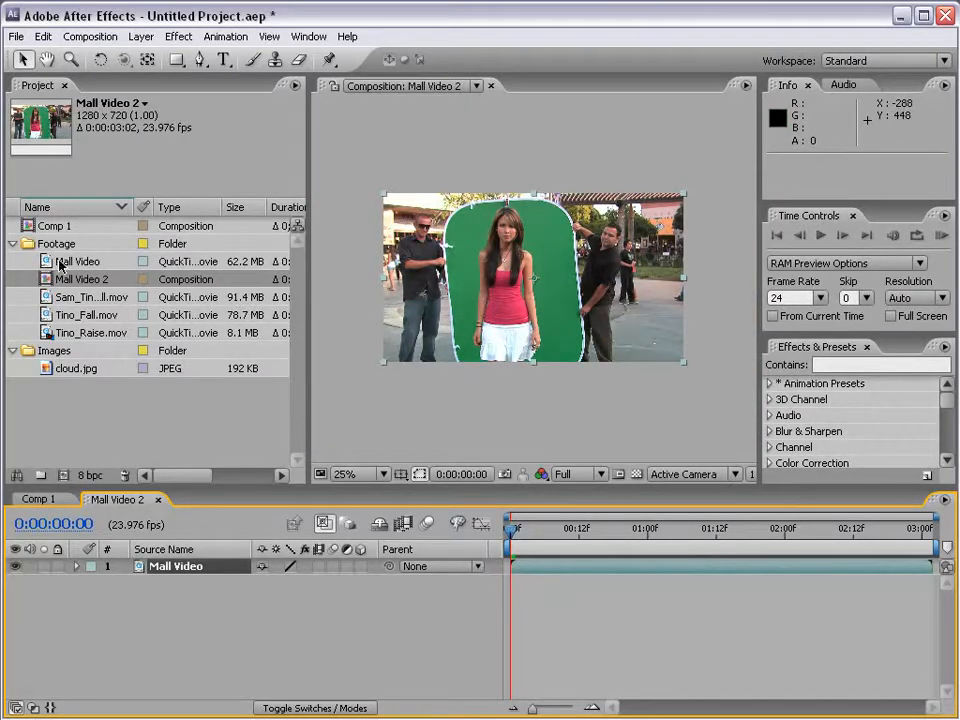
left_click(914, 530)
left_click_drag(914, 535, 500, 568)
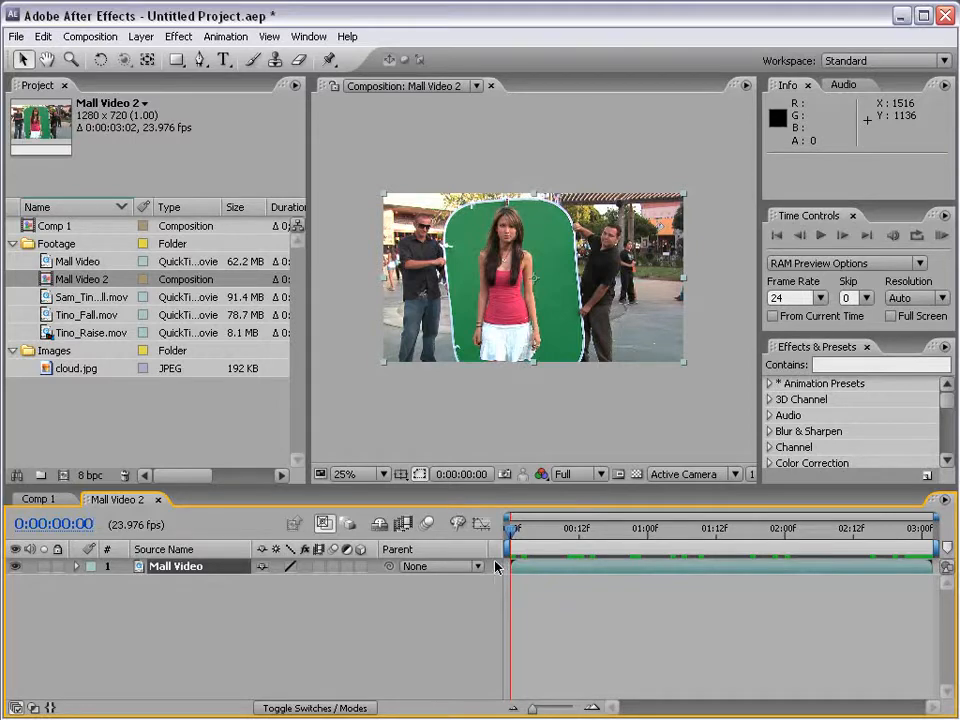
left_click(90, 36)
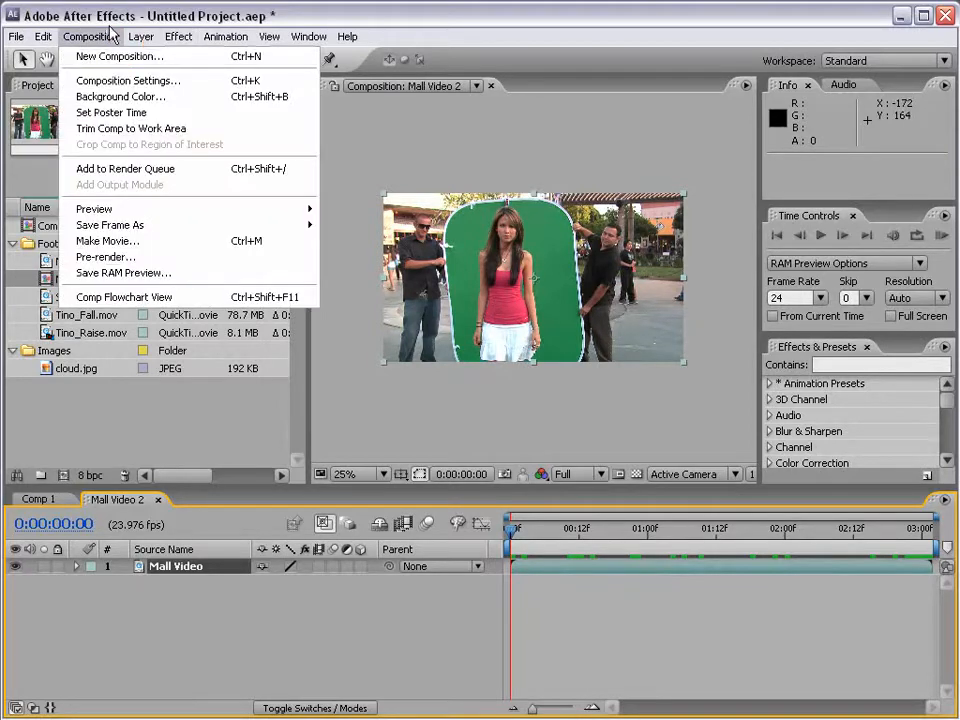
left_click(82, 36)
left_click(594, 664)
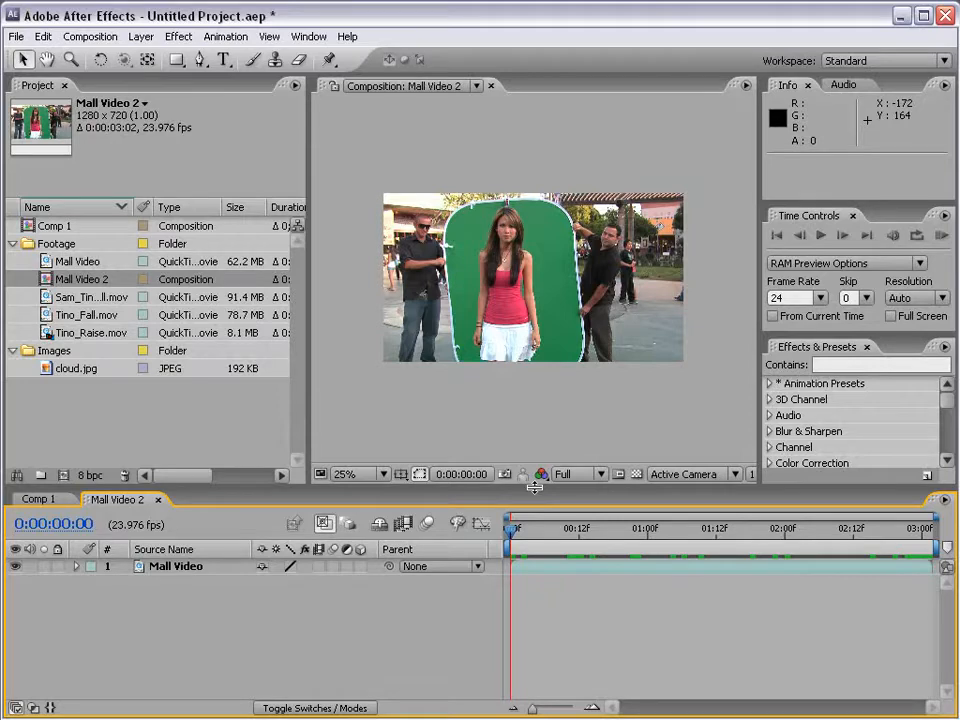
Apply Fast Blur to the Mall Video layer with Blurriness 53.0 and Repeat Edge Pixels enabled.
key("period")
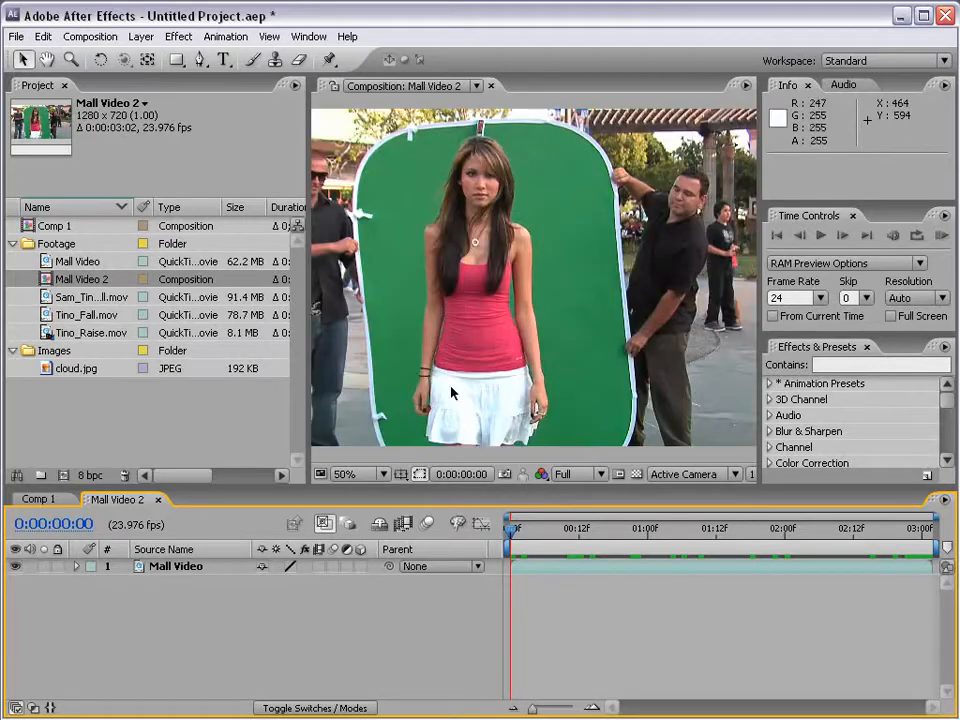
left_click(174, 37)
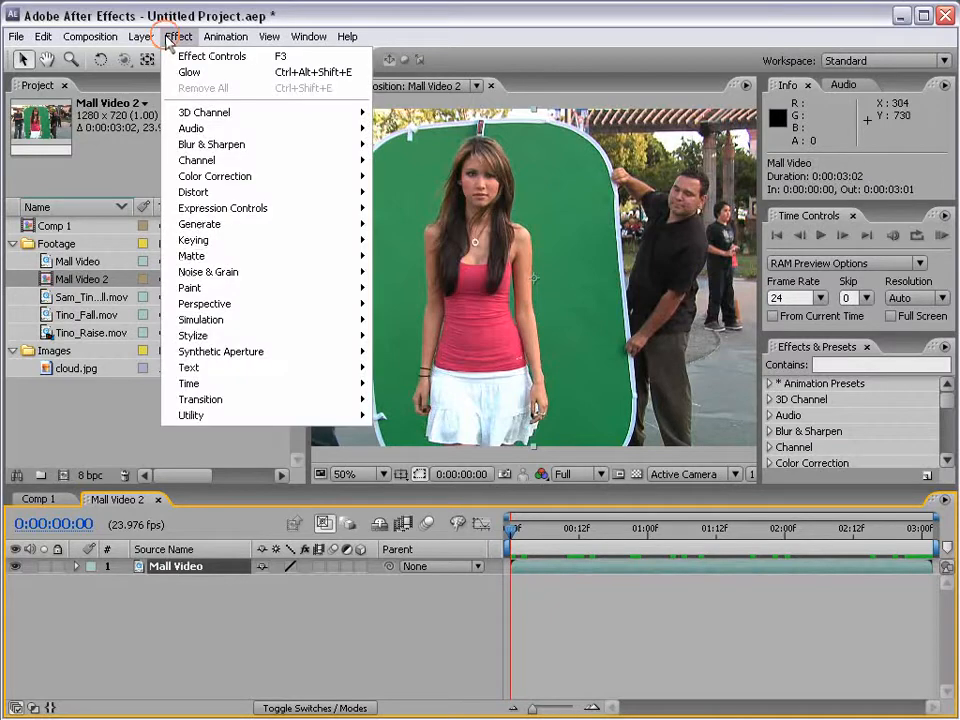
left_click(213, 146)
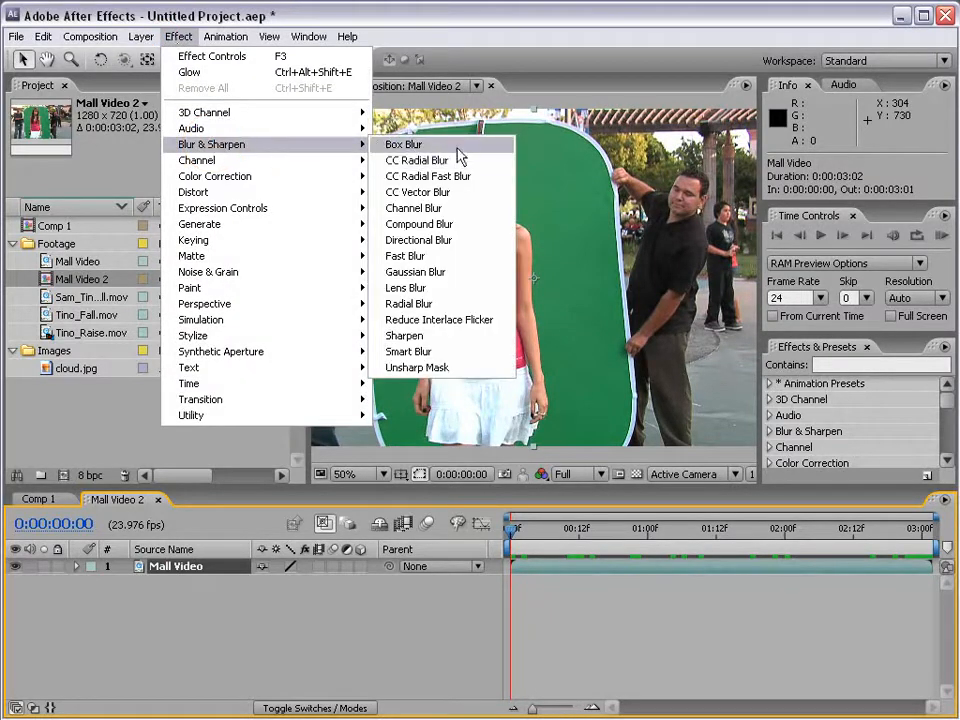
left_click(456, 256)
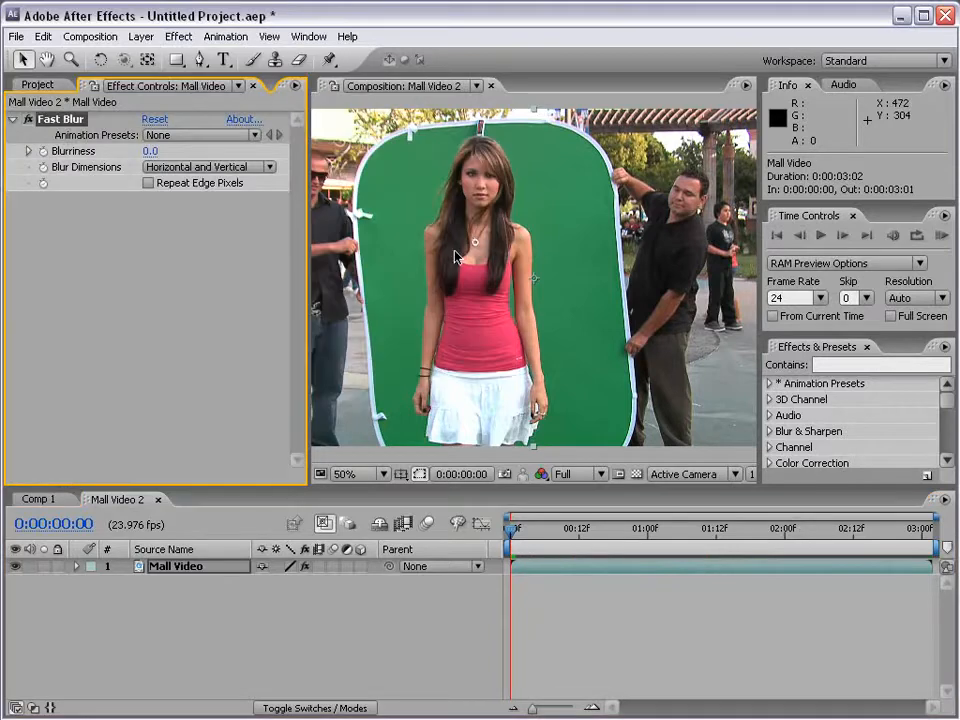
left_click_drag(146, 152, 211, 160)
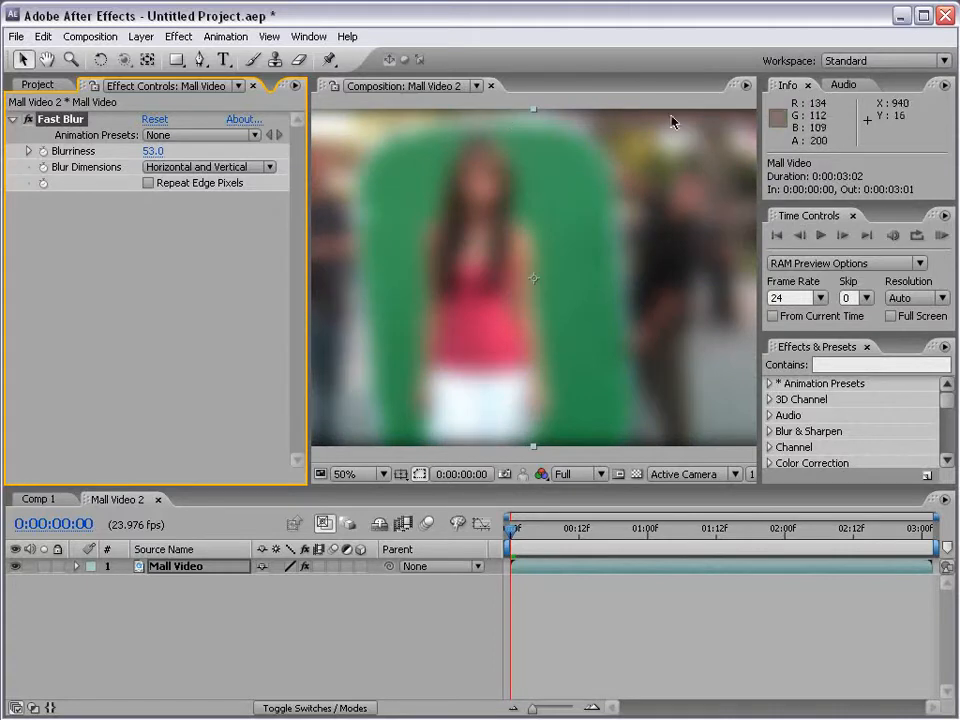
left_click(149, 183)
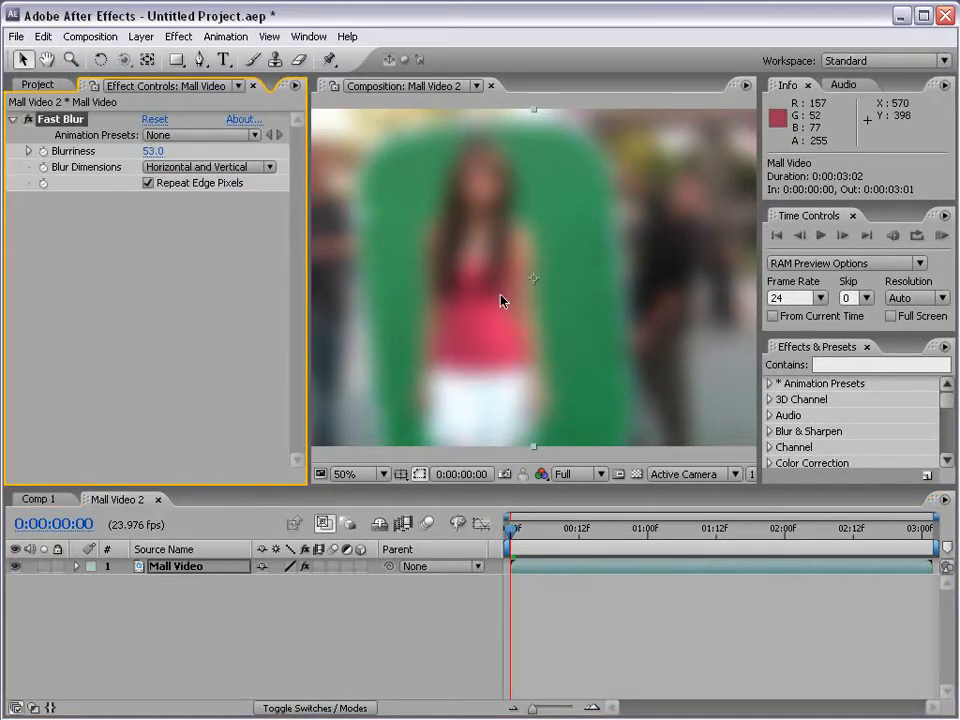
Add a Curves effect to the Mall Video layer and bend its RGB curve into a steep S-shape for stronger contrast.
scroll(501, 300, "down", 2)
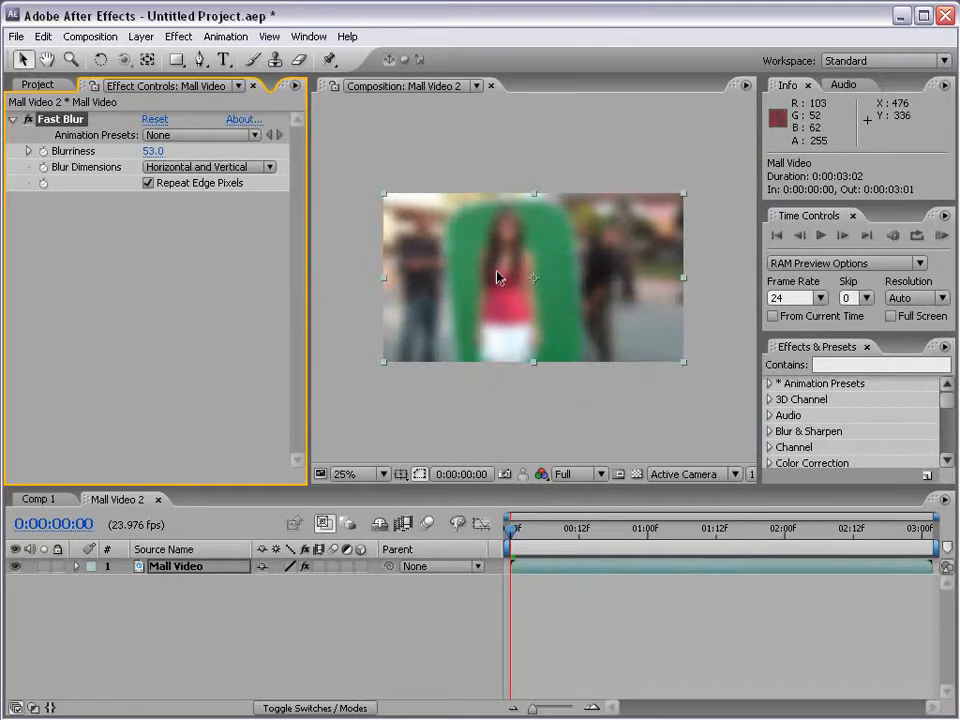
left_click(178, 36)
mouse_move(217, 178)
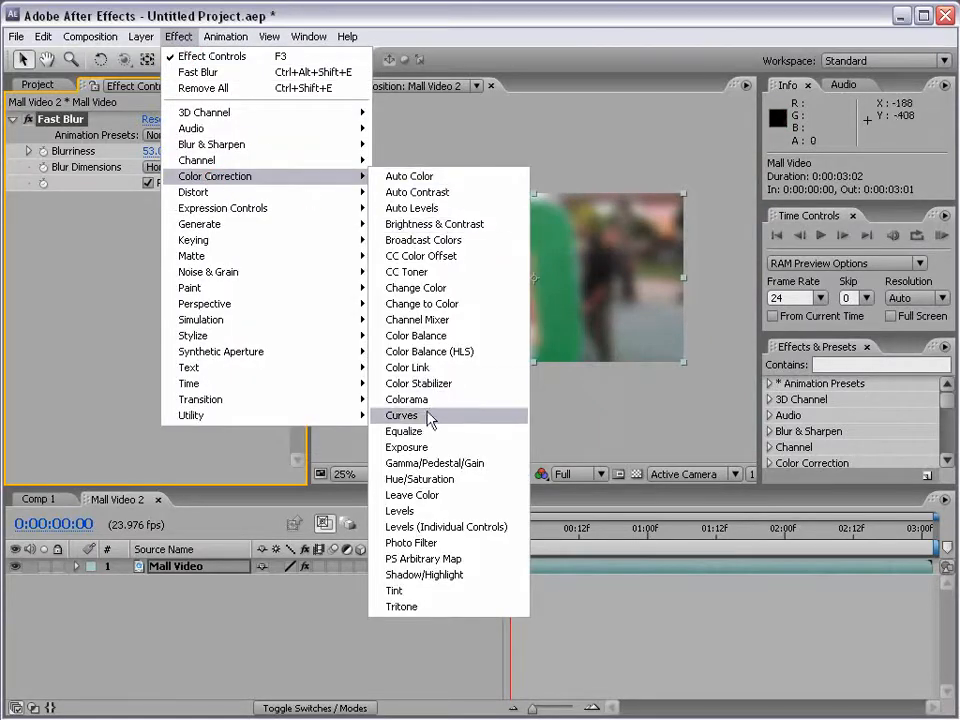
left_click(489, 415)
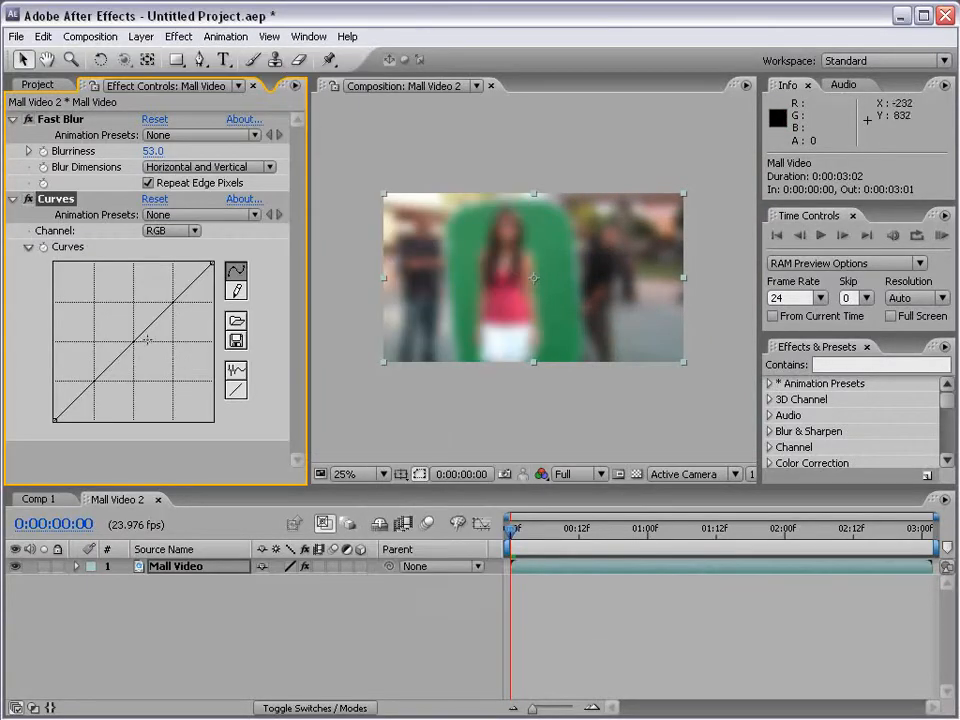
left_click_drag(147, 340, 139, 292)
left_click_drag(107, 345, 104, 372)
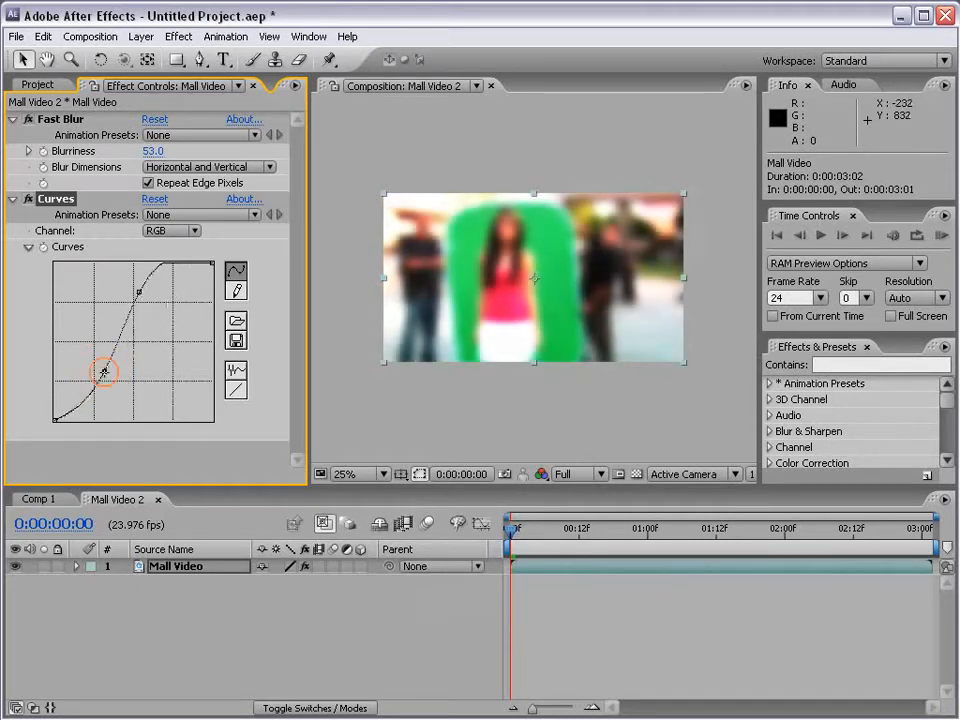
Reorder the layer's effects so that Fast Blur comes after Curves, and collapse both effects' settings.
left_click(12, 119)
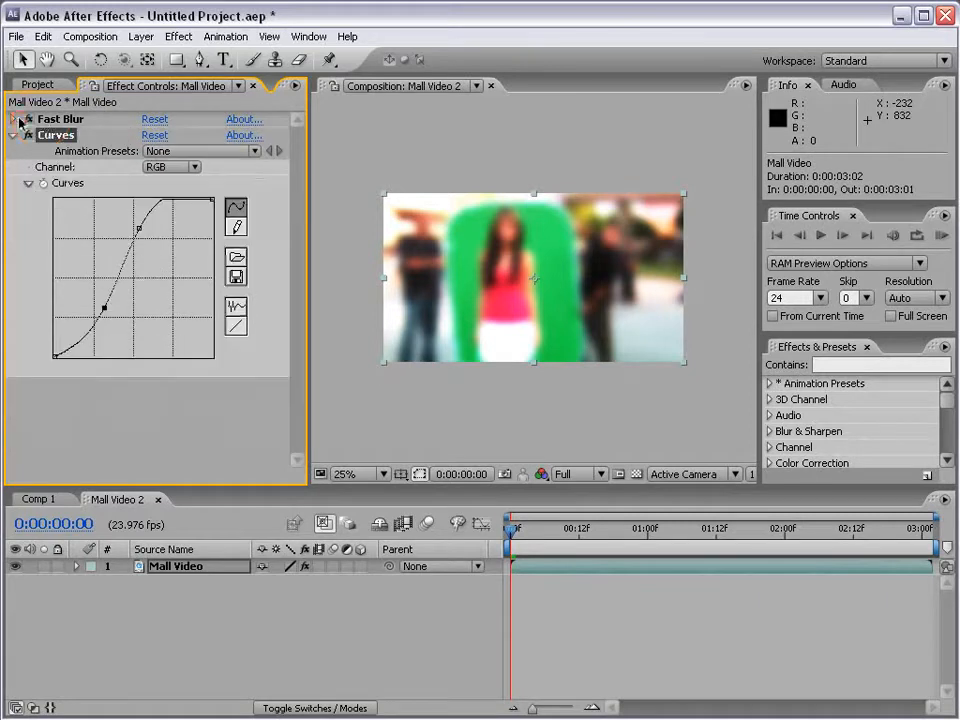
left_click(57, 121)
left_click_drag(57, 121, 71, 386)
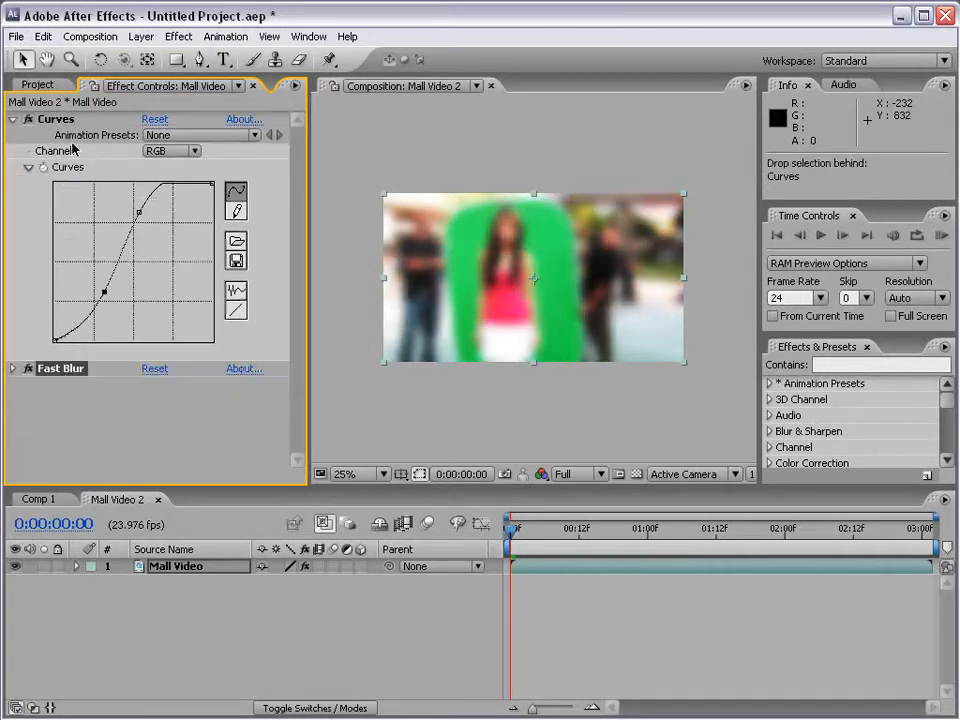
left_click(13, 119)
mouse_move(56, 119)
left_mouse_down()
mouse_move(60, 150)
mouse_move(62, 125)
mouse_move(71, 154)
mouse_move(57, 142)
left_mouse_up()
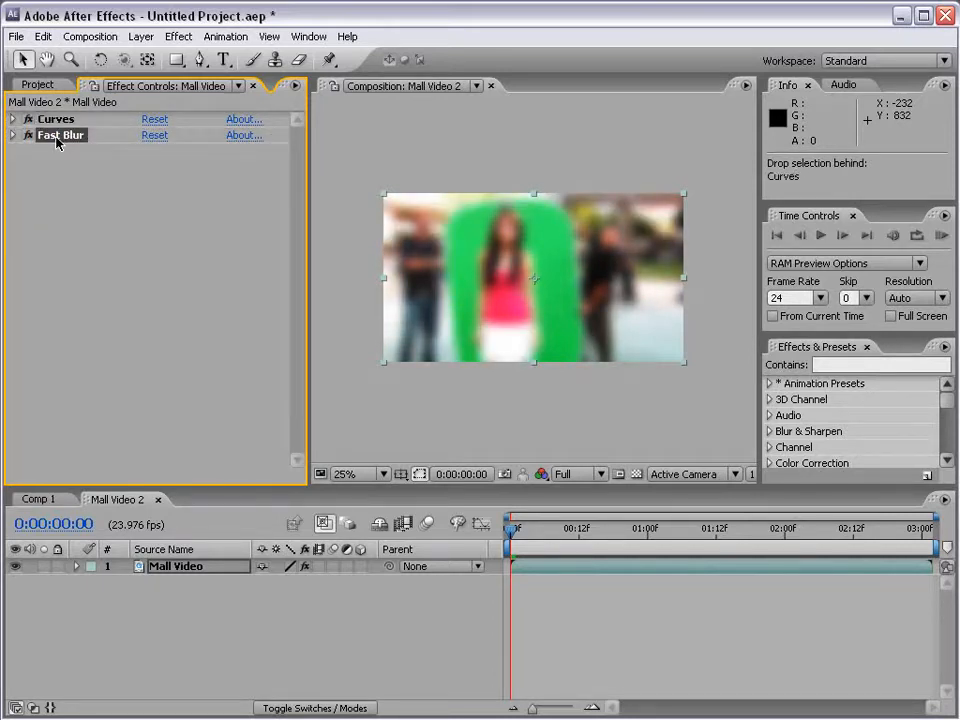
left_click(86, 142)
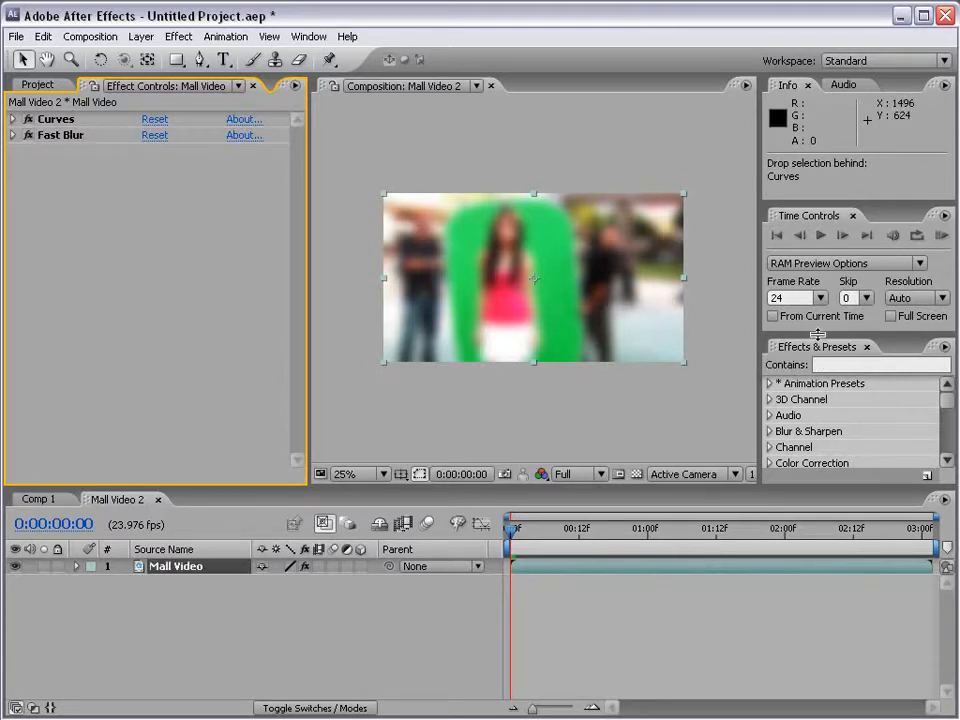
Enlarge the Effects & Presets list, search it for "glow" and apply the Stylize Glow effect to the Mall Video layer.
left_click_drag(818, 334, 818, 252)
left_click(781, 290)
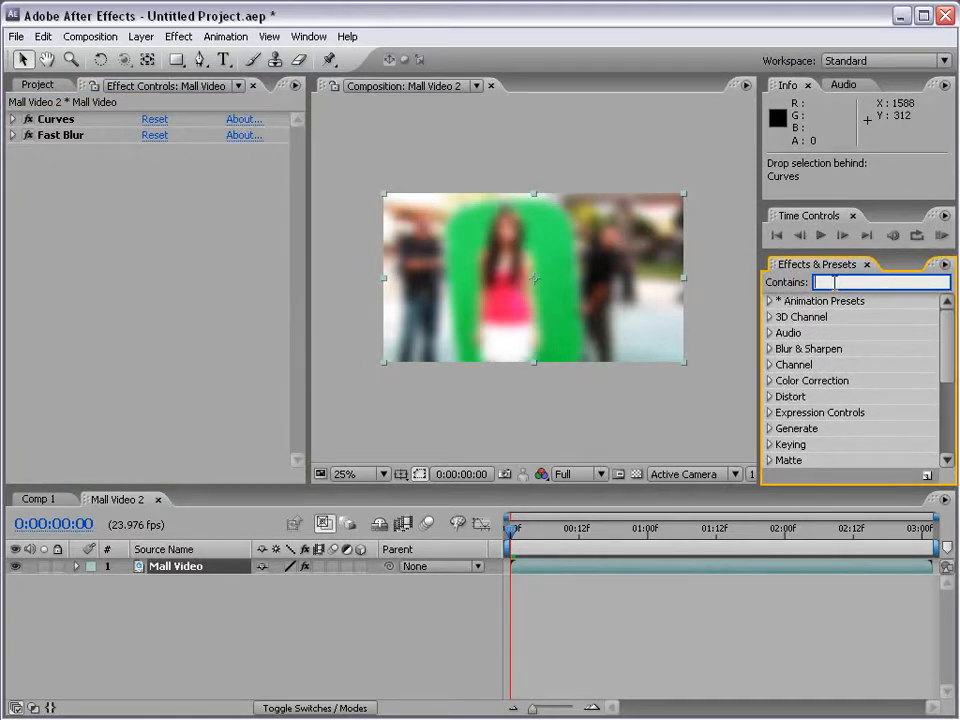
type("glow")
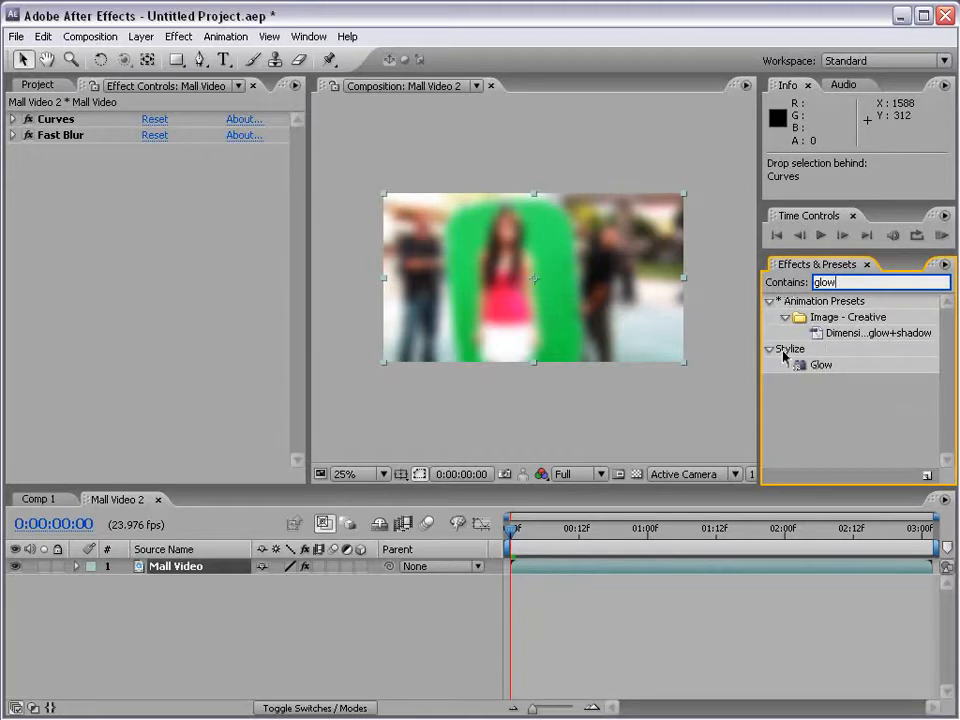
left_click(801, 367)
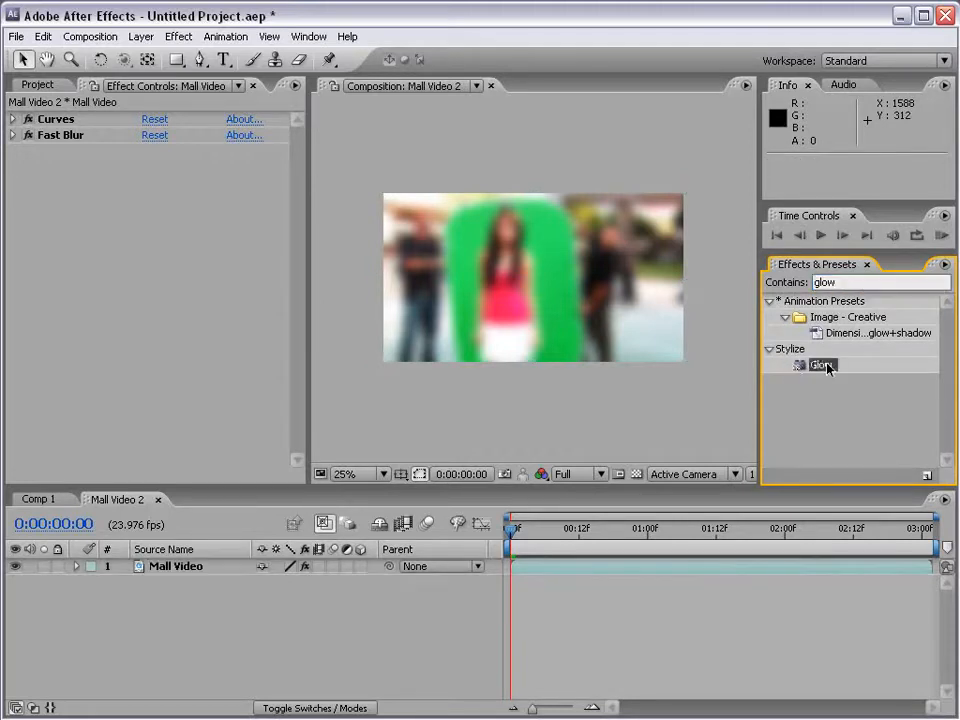
left_click_drag(822, 367, 597, 283)
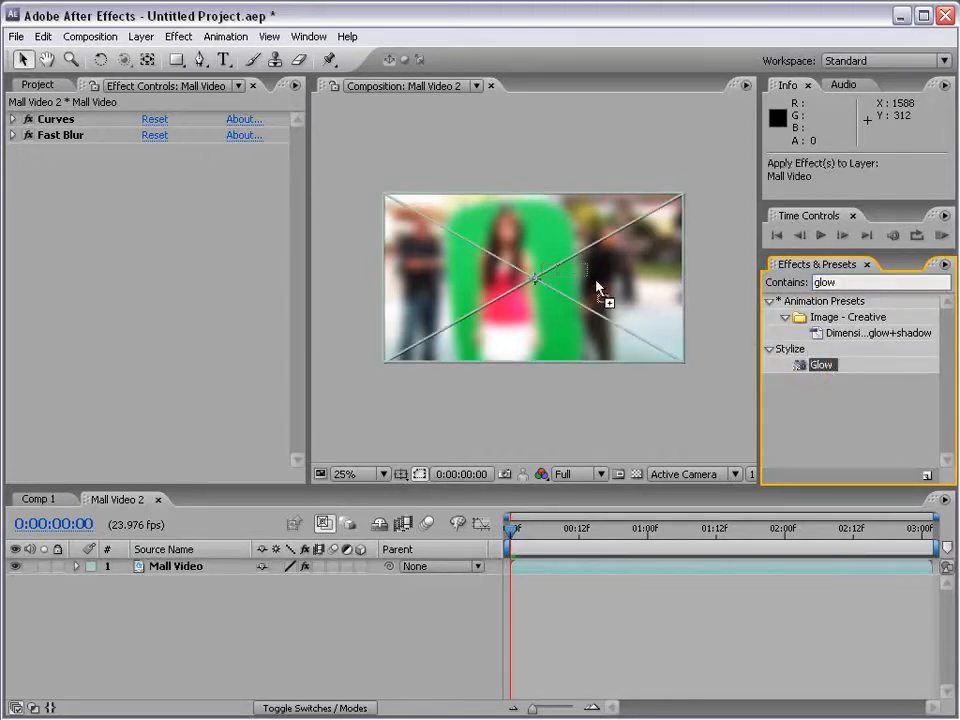
left_click_drag(496, 301, 549, 577)
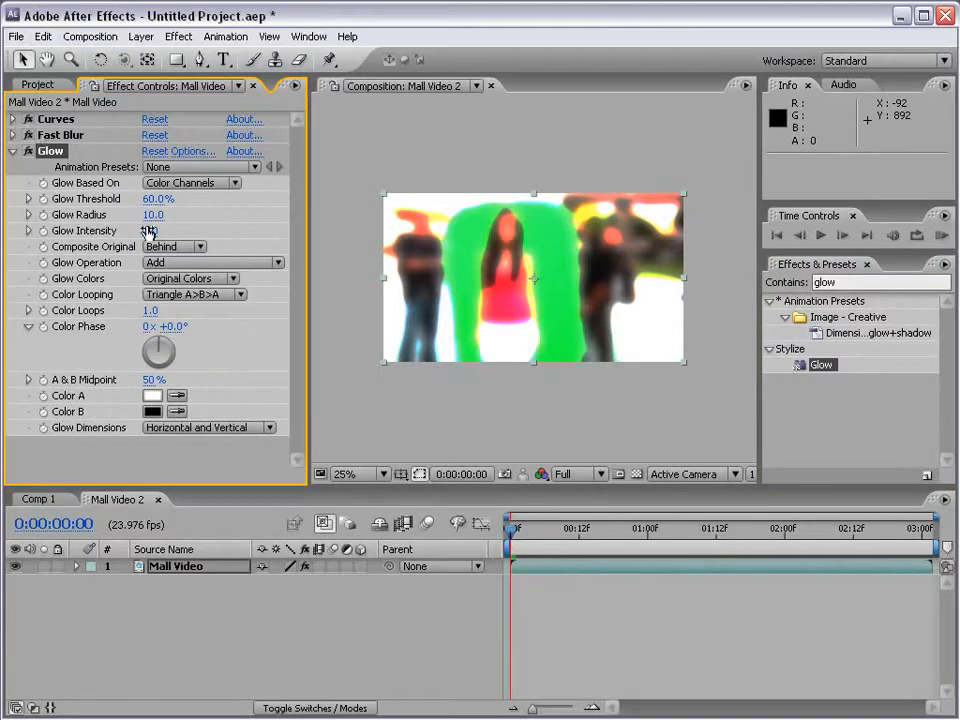
Raise the Glow Radius to 181.0 and turn off the Fast Blur and Curves effects.
left_click_drag(152, 214, 285, 214)
left_click(29, 136)
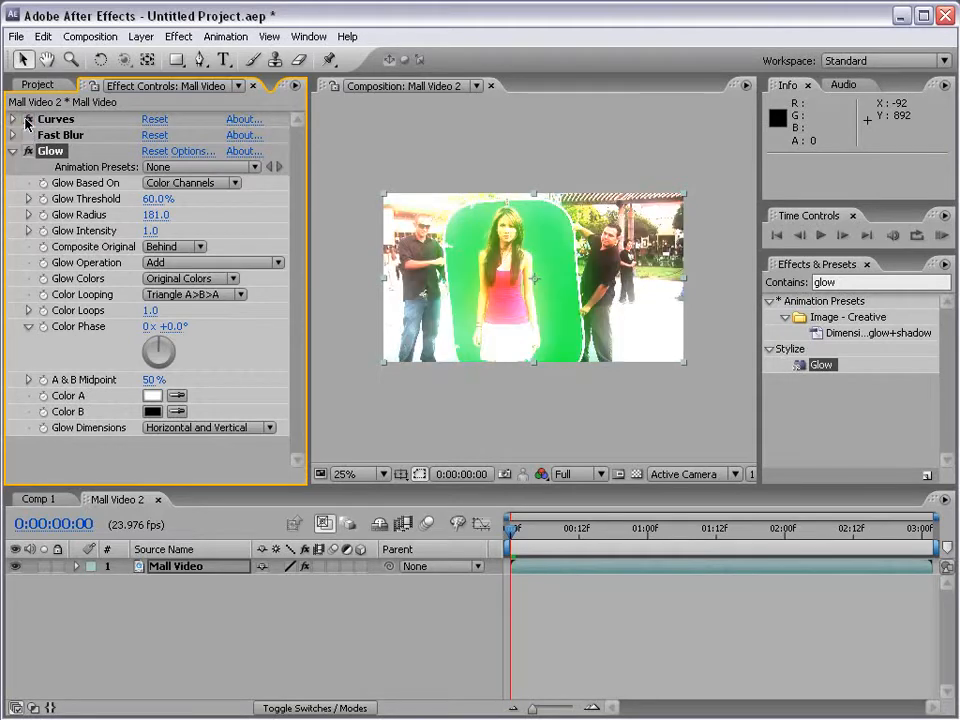
left_click(28, 120)
Set the Glow Threshold to 87.1% and the Glow Radius to 80.0.
scroll(584, 266, "up", 1)
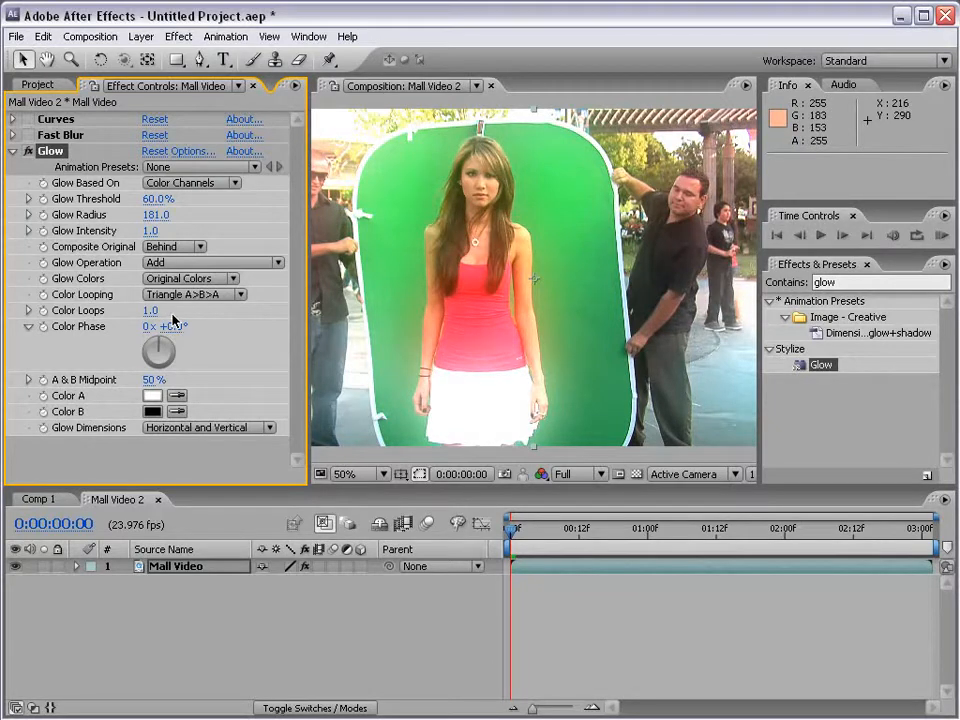
left_click_drag(152, 202, 178, 204)
key("ctrl+z")
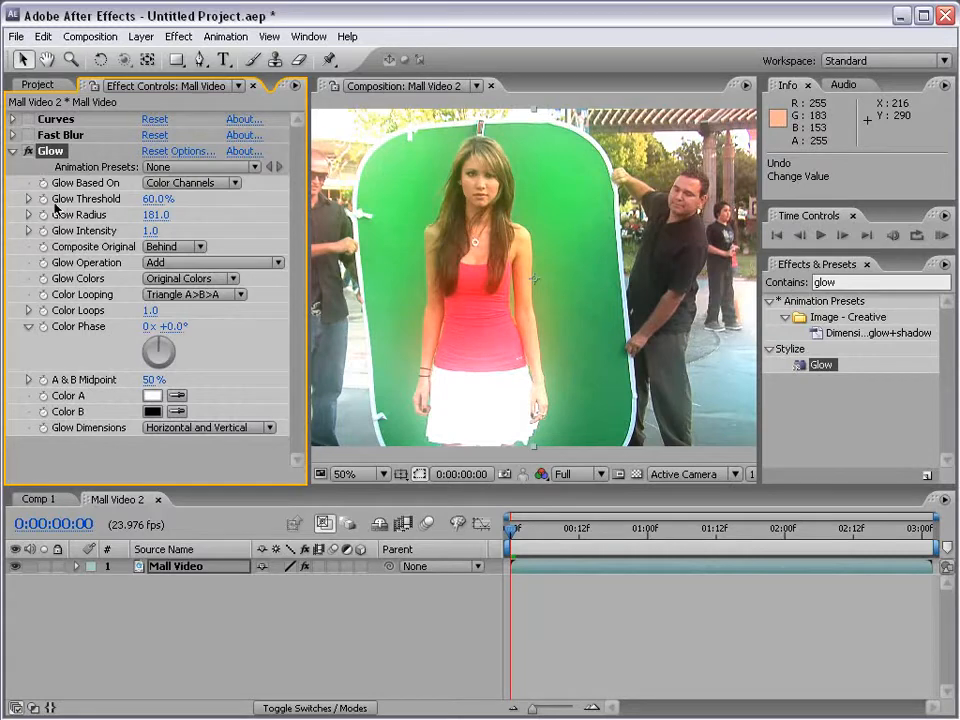
left_click_drag(152, 199, 211, 198)
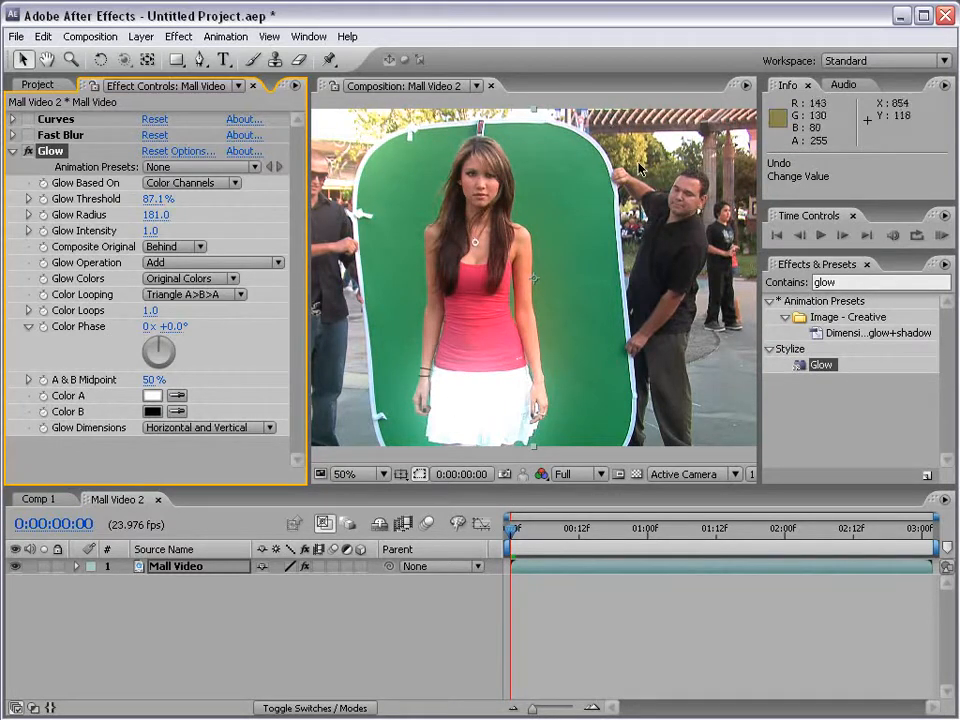
left_click_drag(155, 214, 66, 224)
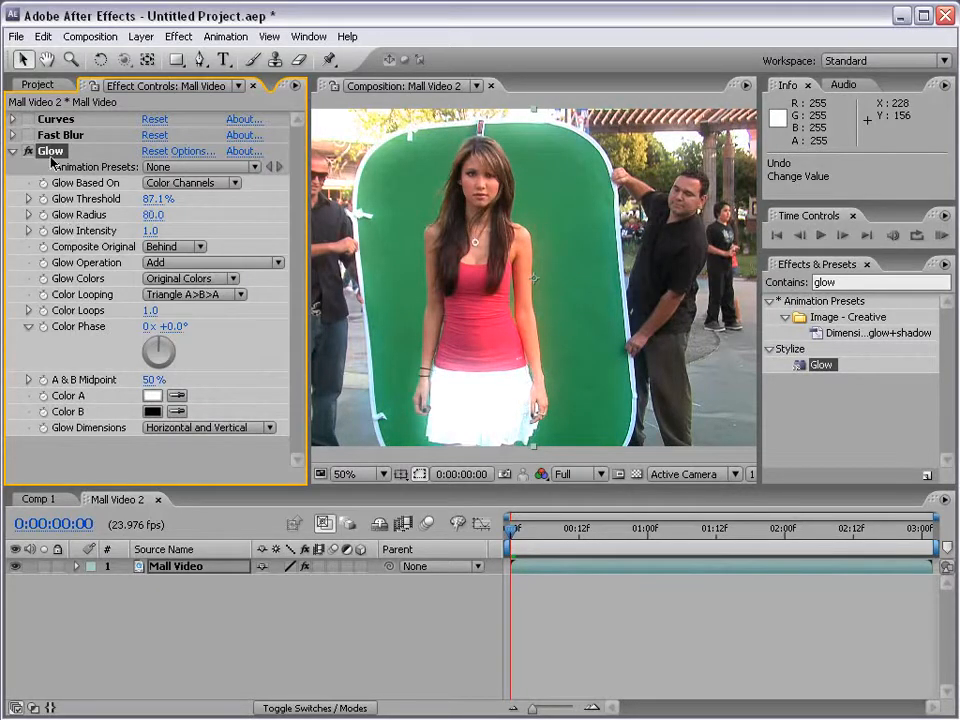
Delete the Glow effect and turn Fast Blur back on.
key("Delete")
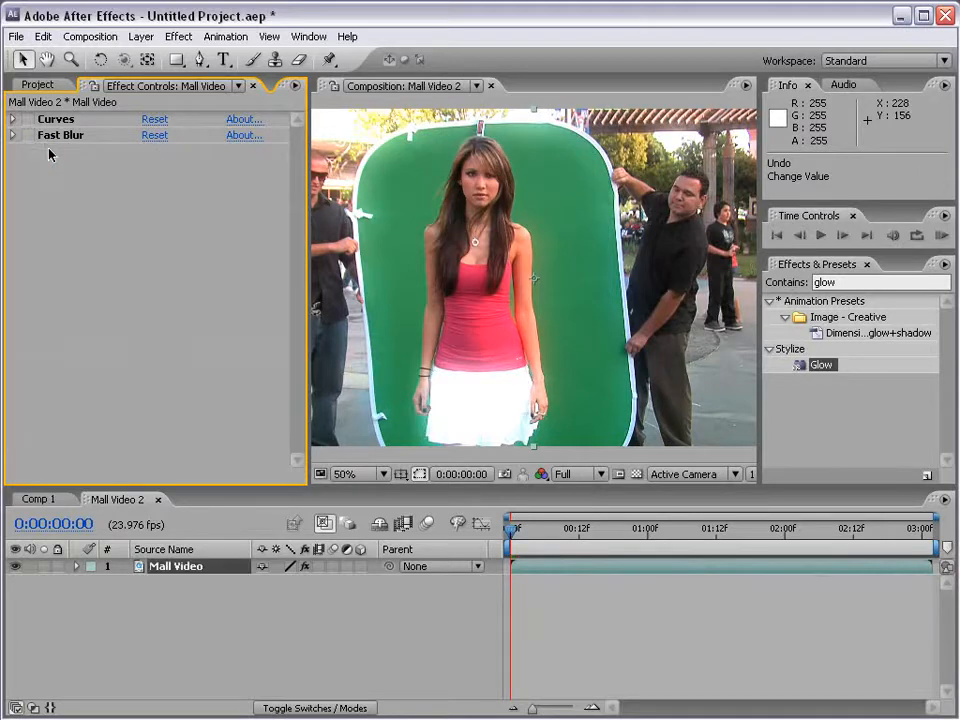
left_click(54, 136)
left_click(27, 135)
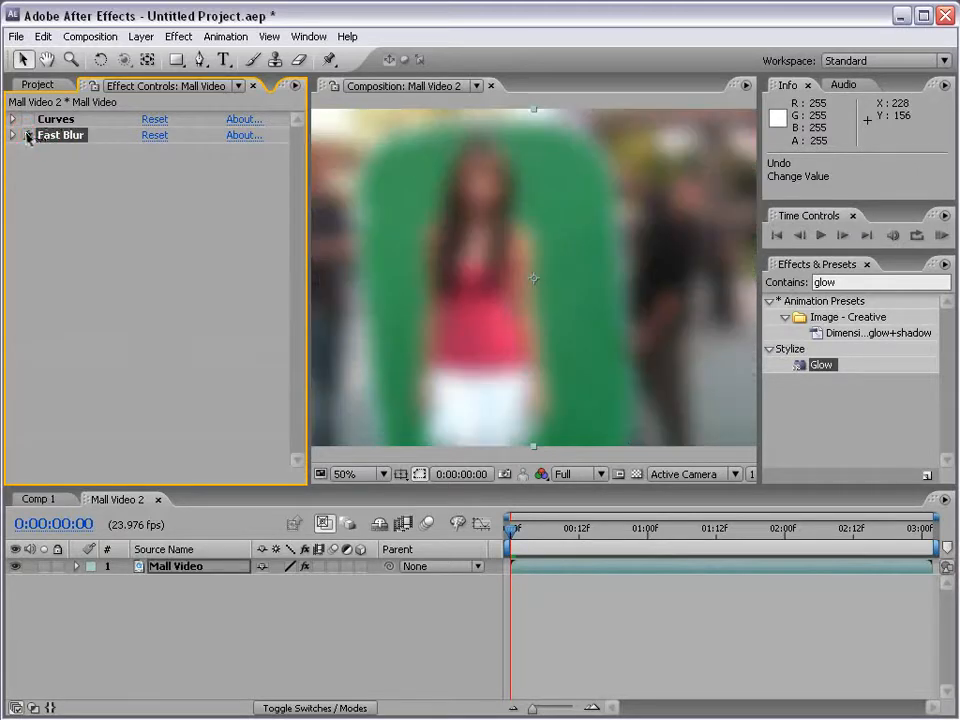
Duplicate the Fast Blur effect and turn off the original Fast Blur.
left_click(43, 36)
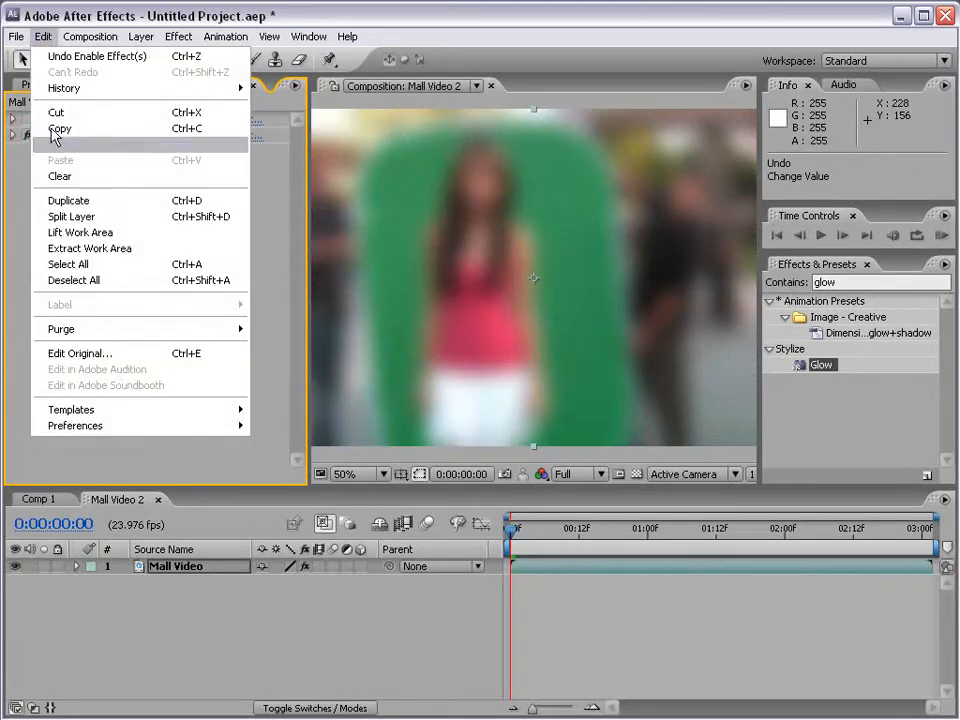
left_click(56, 198)
left_click(46, 135)
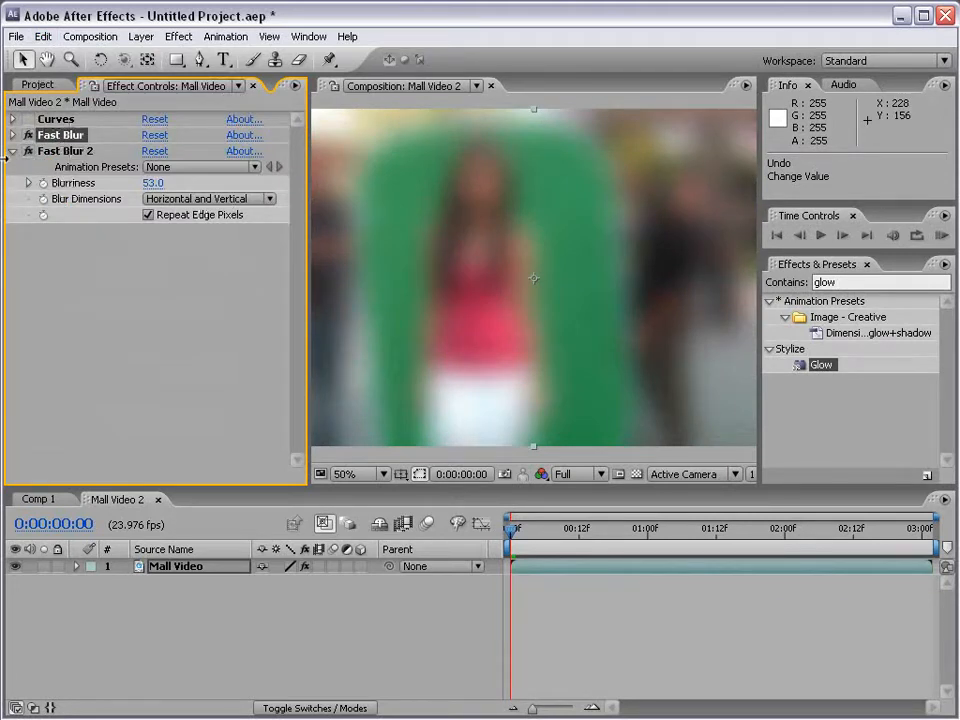
left_click(27, 135)
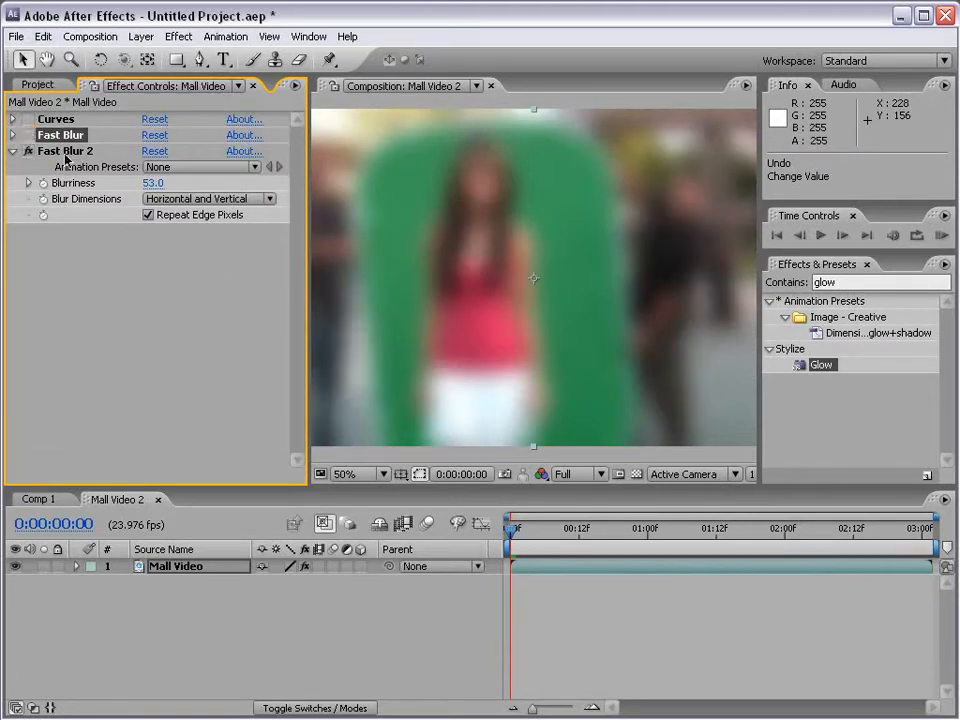
Set the duplicate Fast Blur 2's Blurriness to 42.0, and delete that duplicate.
left_click(65, 151)
left_click_drag(151, 183, 139, 183)
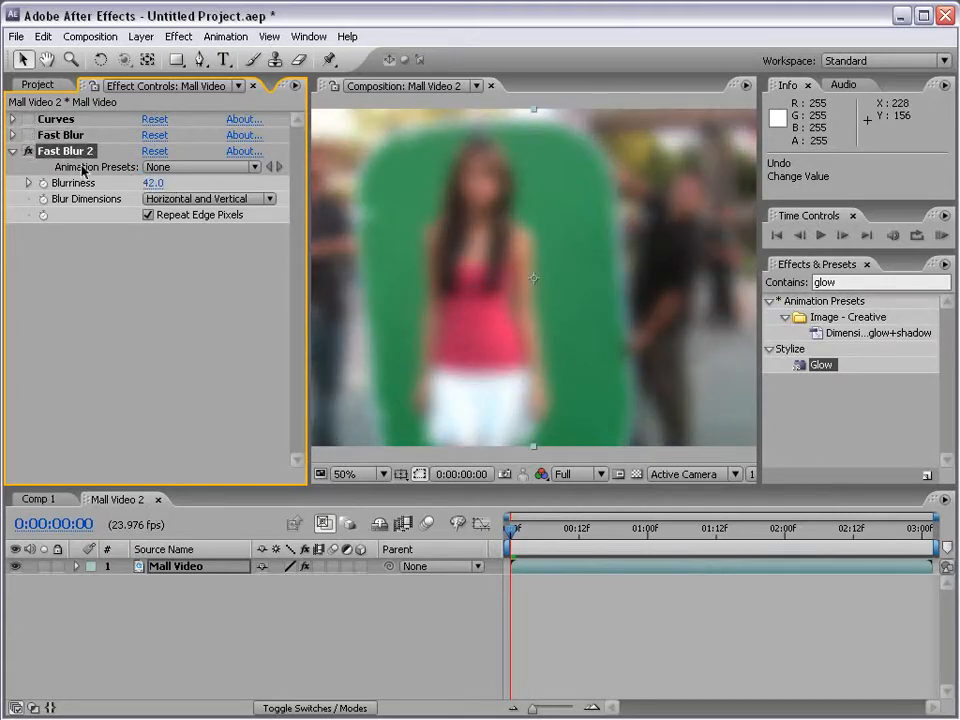
key("Delete")
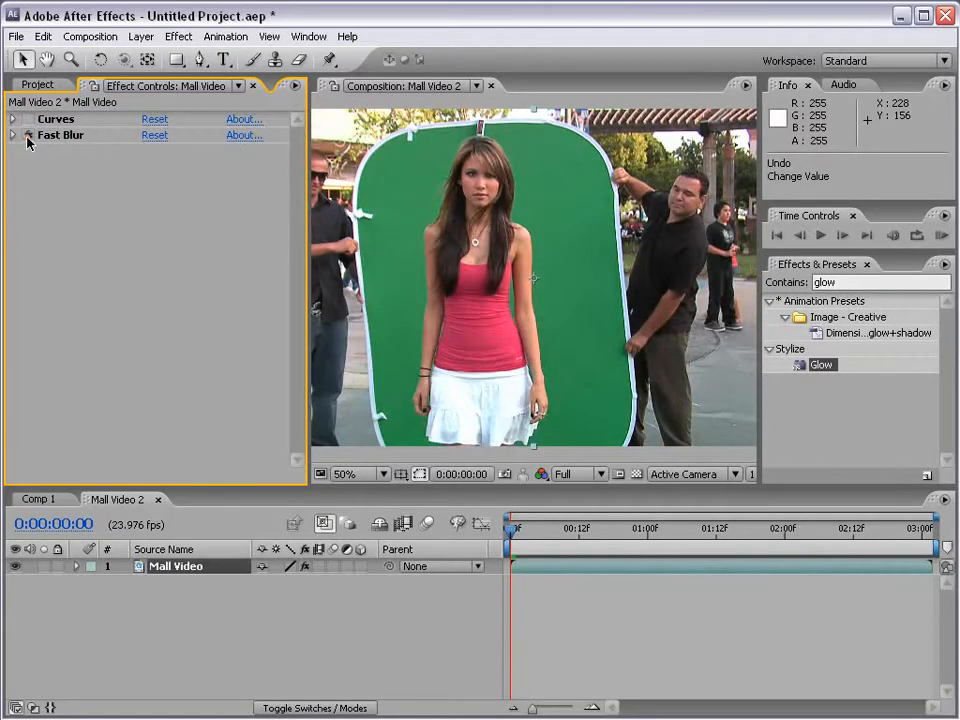
Delete both the Fast Blur and Curves effects from the Mall Video layer.
left_click(27, 135)
left_click(27, 135)
left_click(55, 135)
left_click(55, 119, "ctrl")
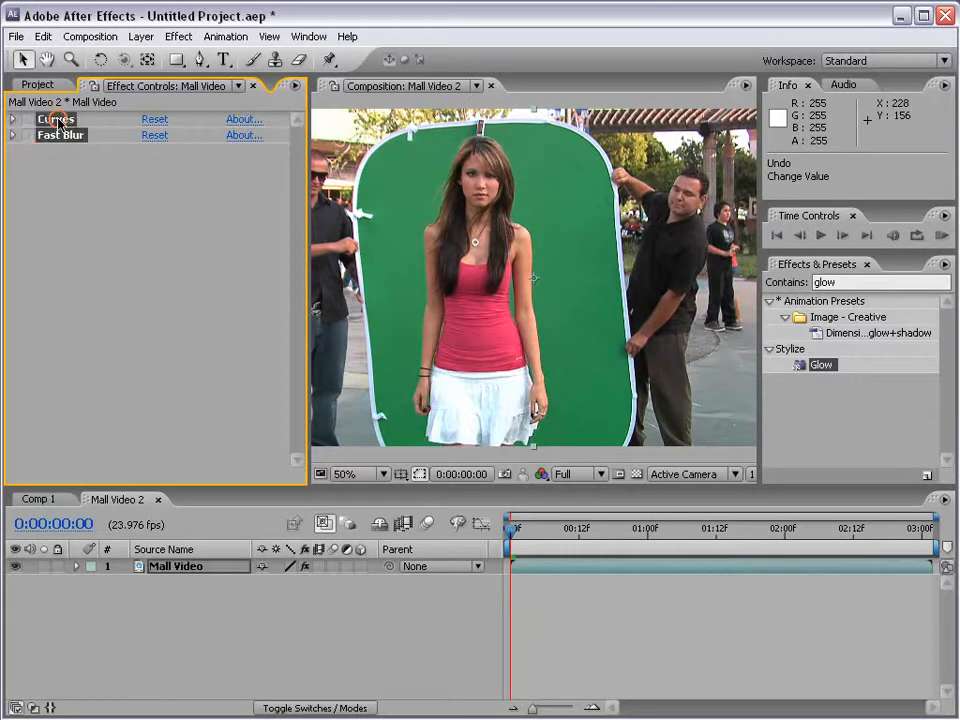
key("Delete")
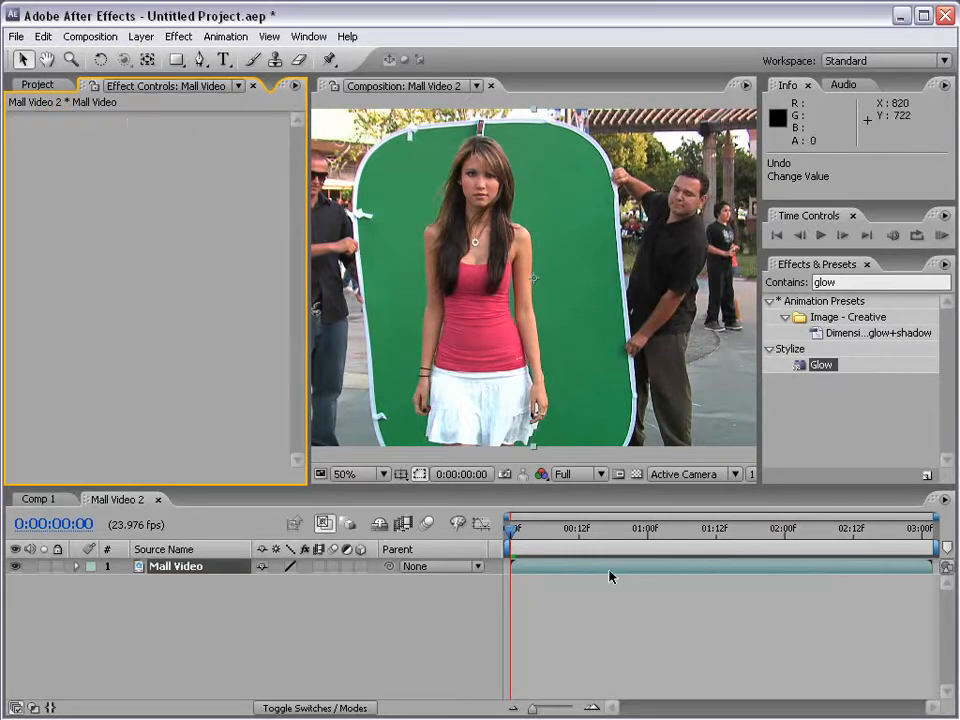
Apply the Generate Ramp effect to the Mall Video layer and place its start at about 382, 230 and its end at about 744, 652.
left_click(553, 572)
left_click(170, 36)
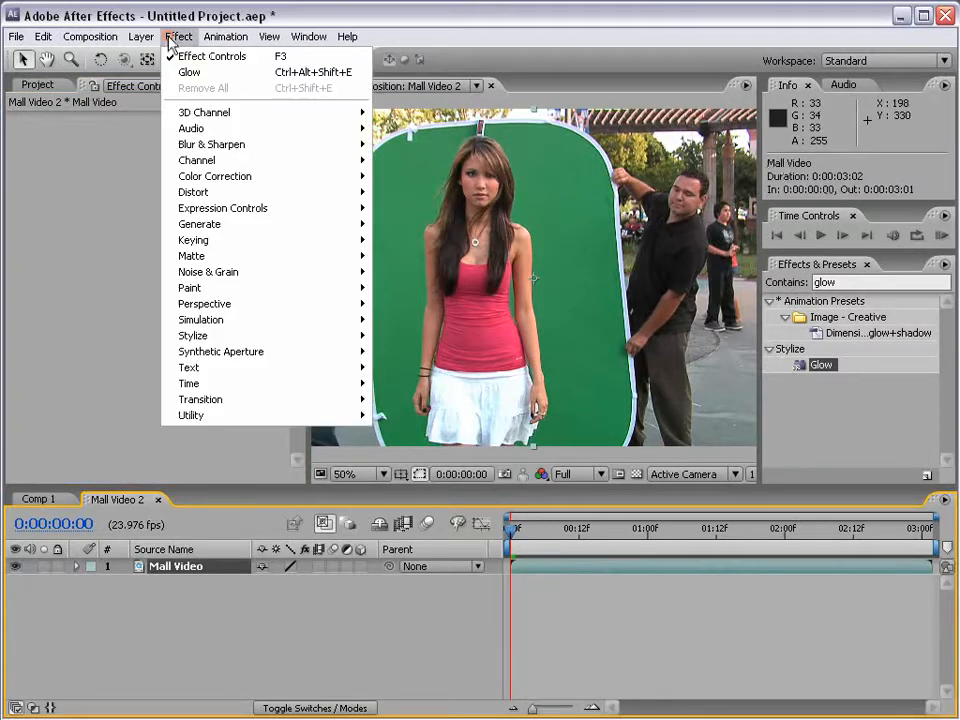
mouse_move(213, 226)
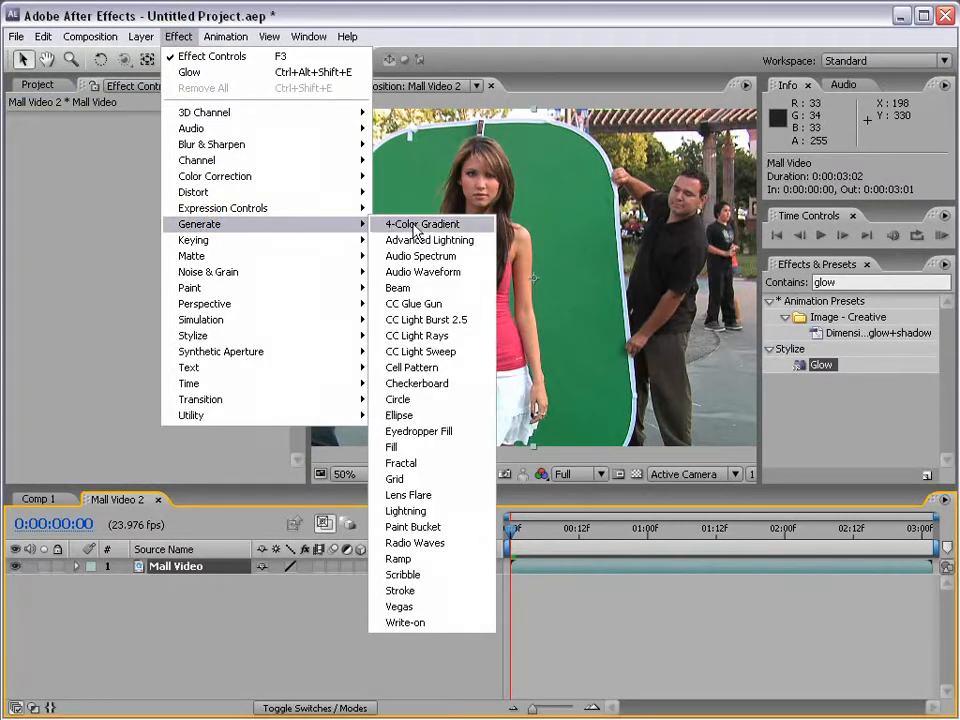
left_click(427, 562)
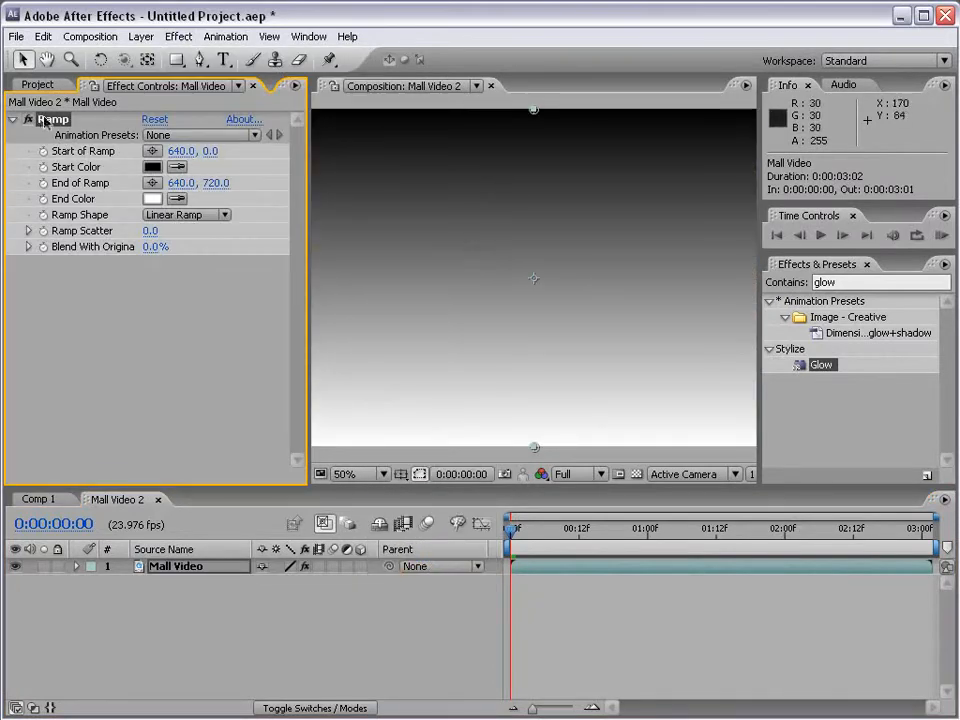
left_click_drag(533, 110, 415, 220)
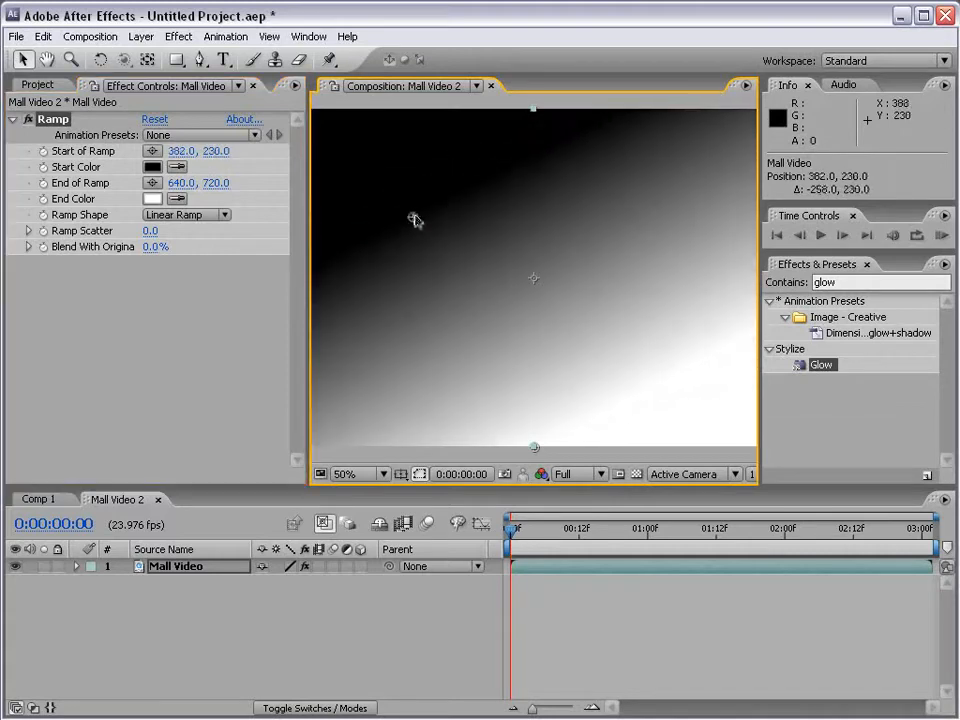
left_click_drag(533, 447, 585, 414)
Set the ramp's Start Color to bright red.
left_click(155, 170)
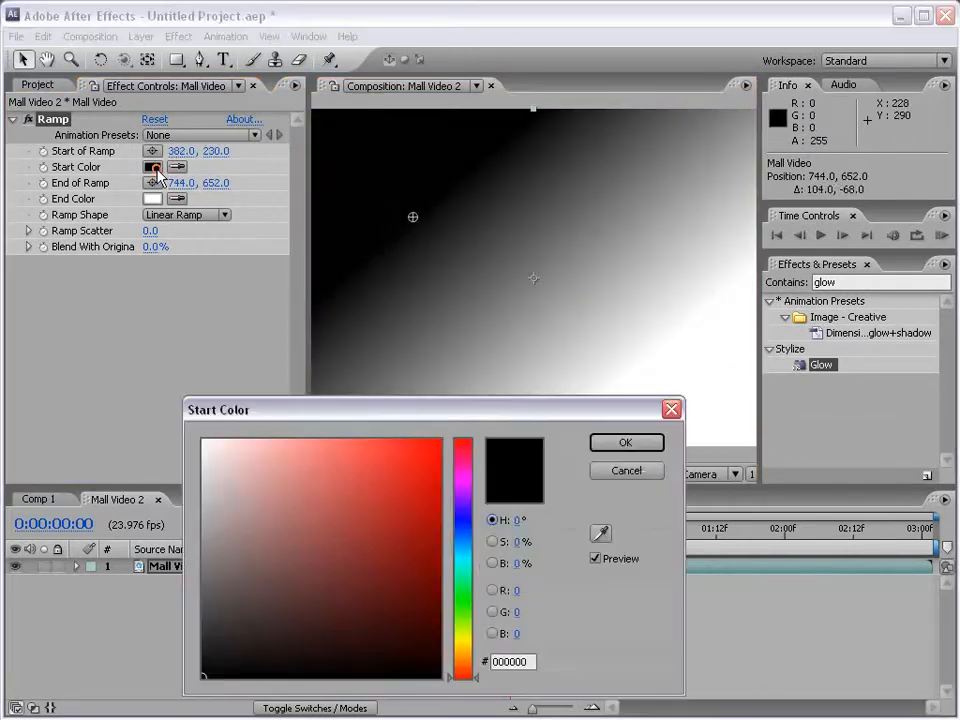
left_click_drag(317, 536, 443, 437)
left_click(625, 442)
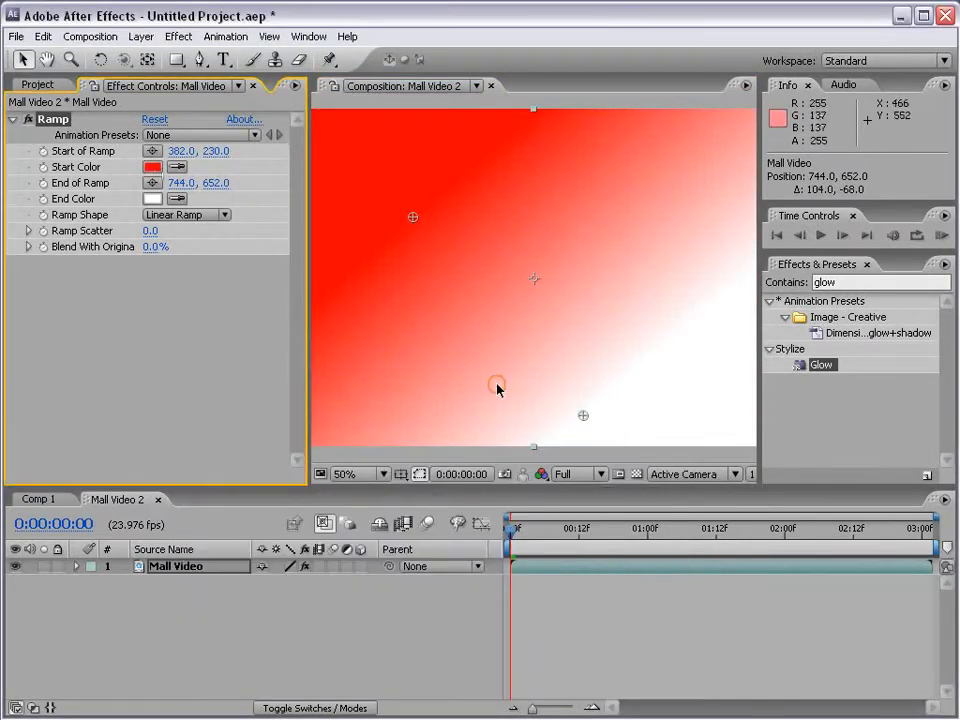
Change the Ramp Shape to Radial Ramp and move the Start of Ramp to about 574, 338.
left_click(199, 218)
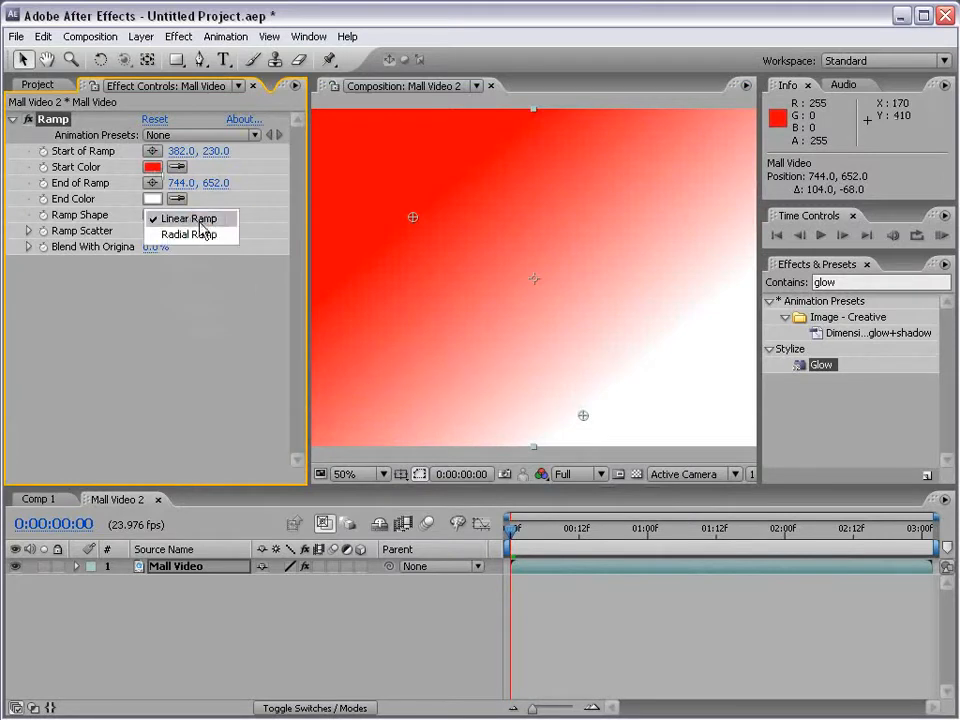
left_click(205, 236)
left_click_drag(418, 224, 507, 272)
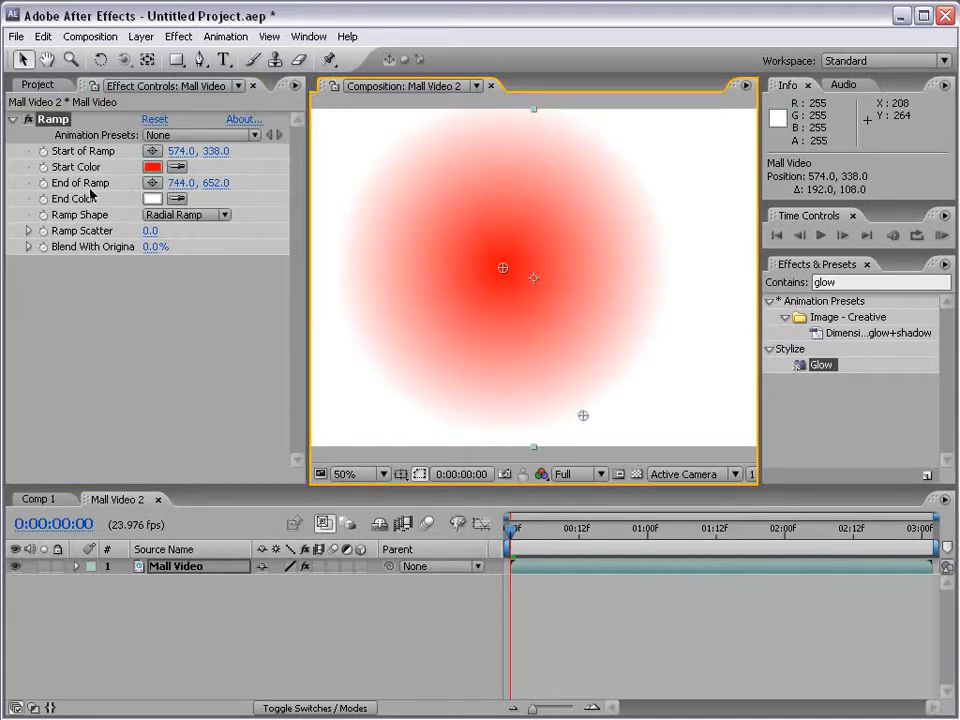
Replace the Ramp effect with Generate Lens Flare and move the Flare Center to about 742, 288 on the green screen.
key("Delete")
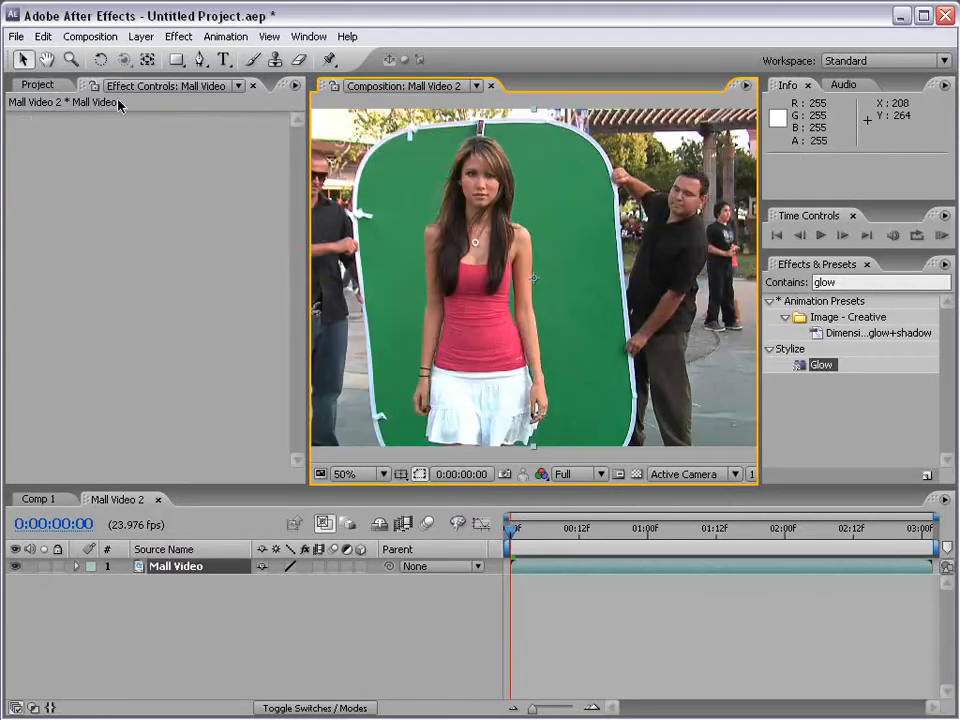
left_click(178, 36)
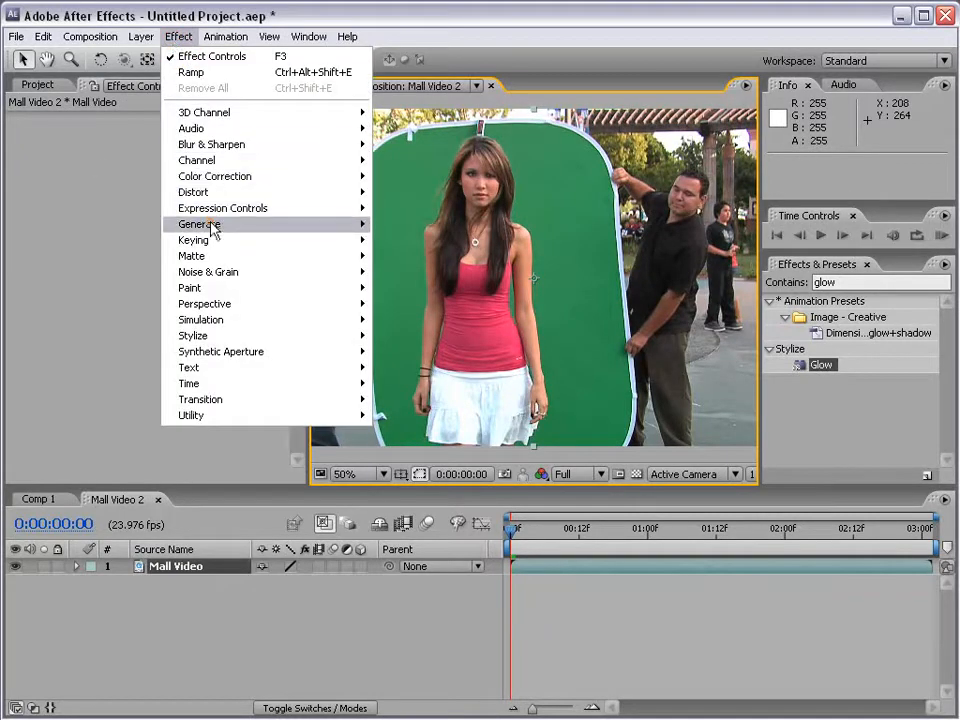
mouse_move(214, 224)
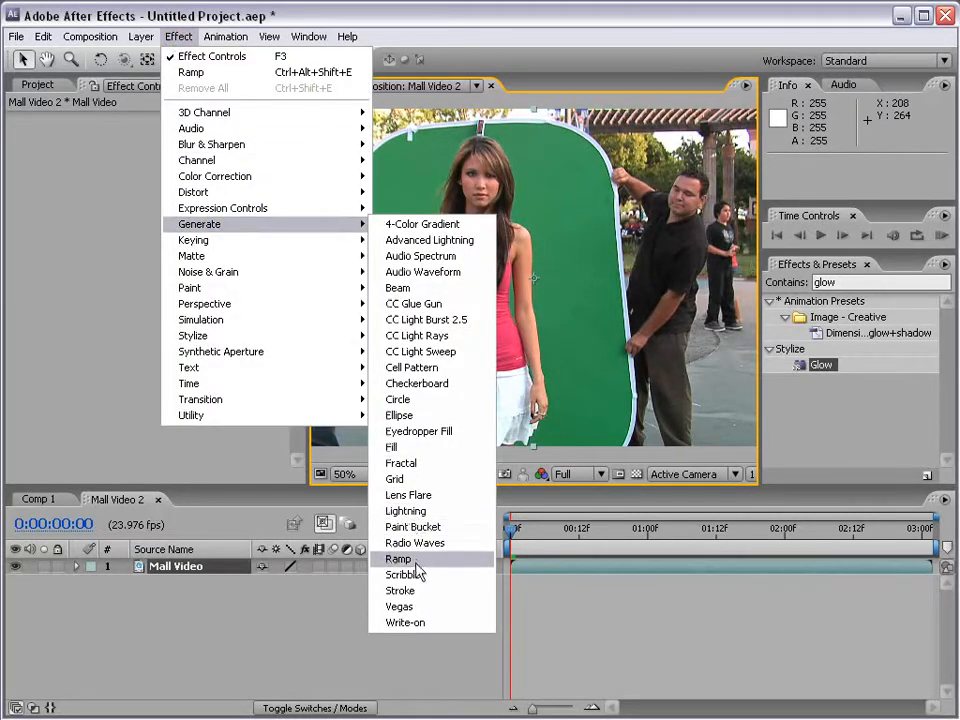
left_click(461, 503)
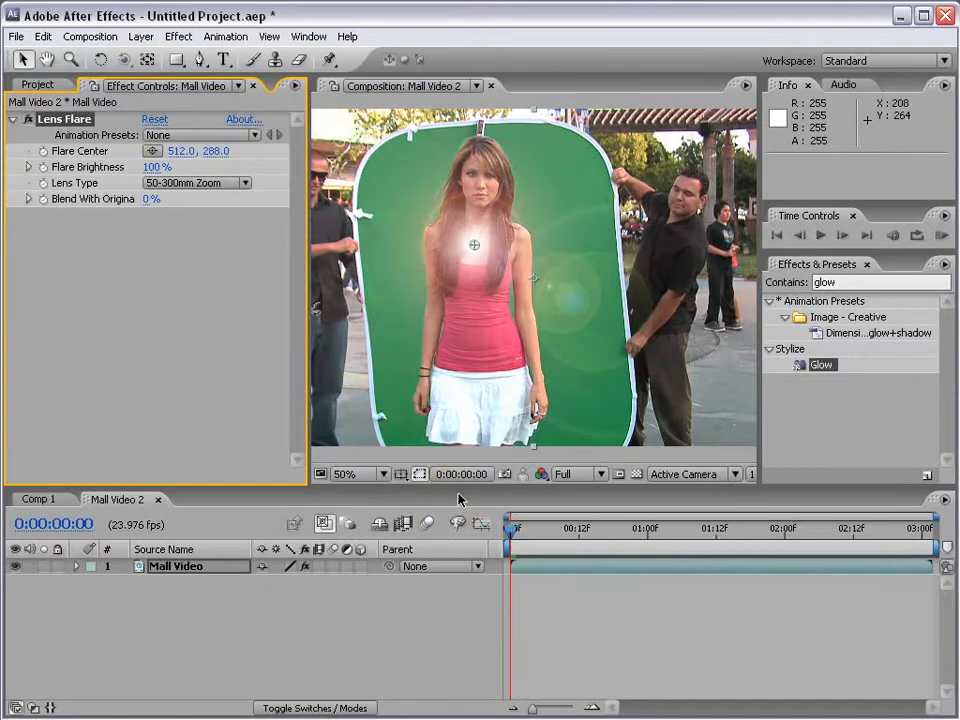
left_click_drag(476, 247, 583, 248)
left_click(583, 248)
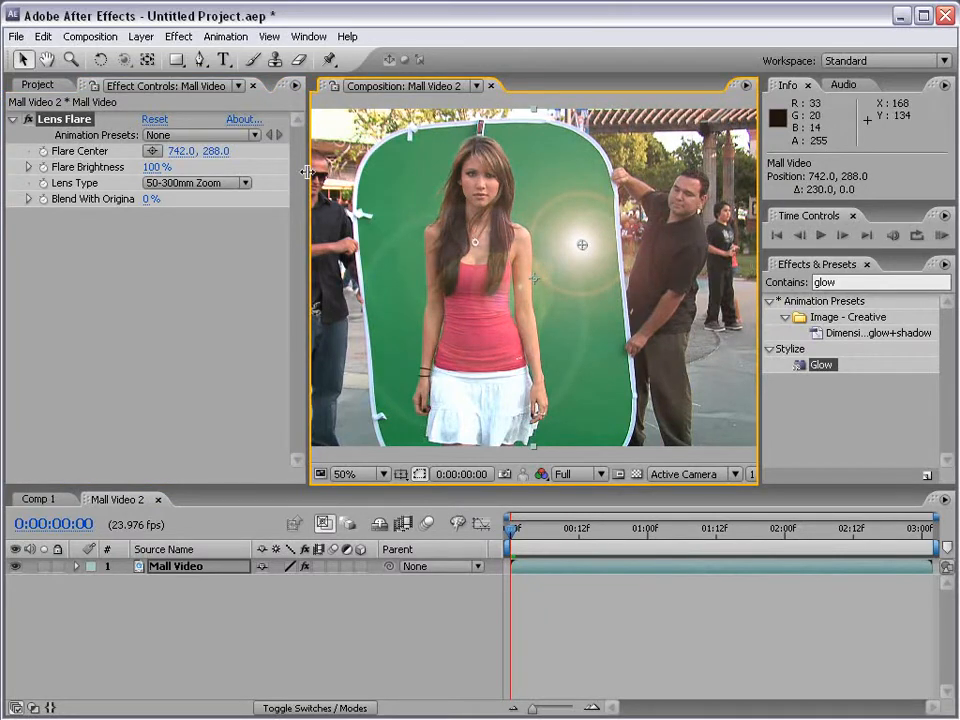
Delete the Lens Flare and apply the Hue/Saturation color correction effect to the Mall Video layer.
key("Delete")
left_click(184, 38)
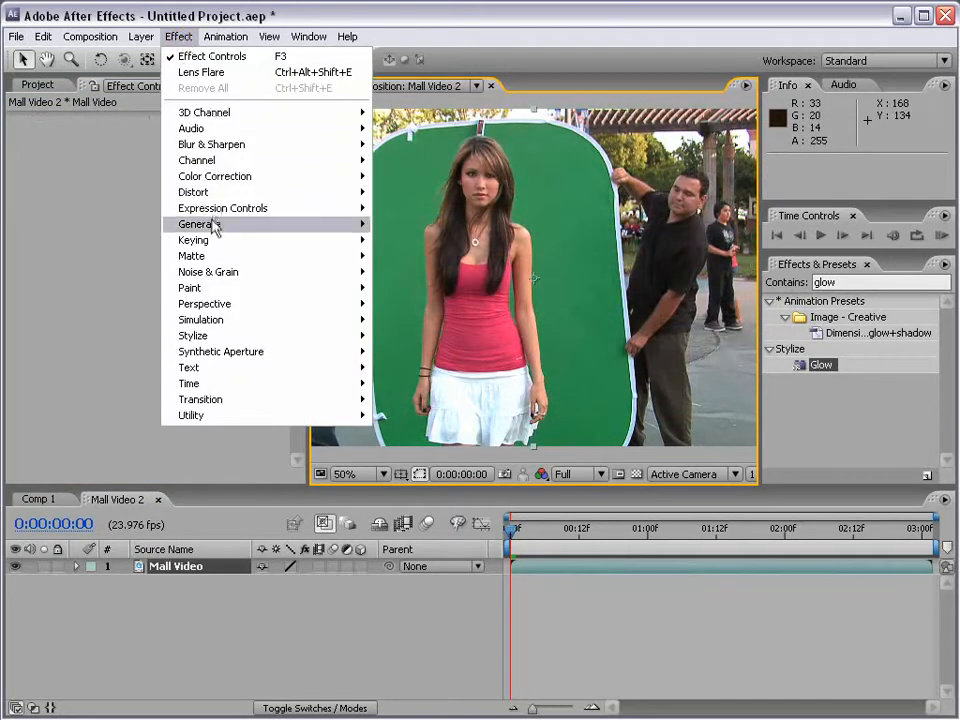
mouse_move(214, 225)
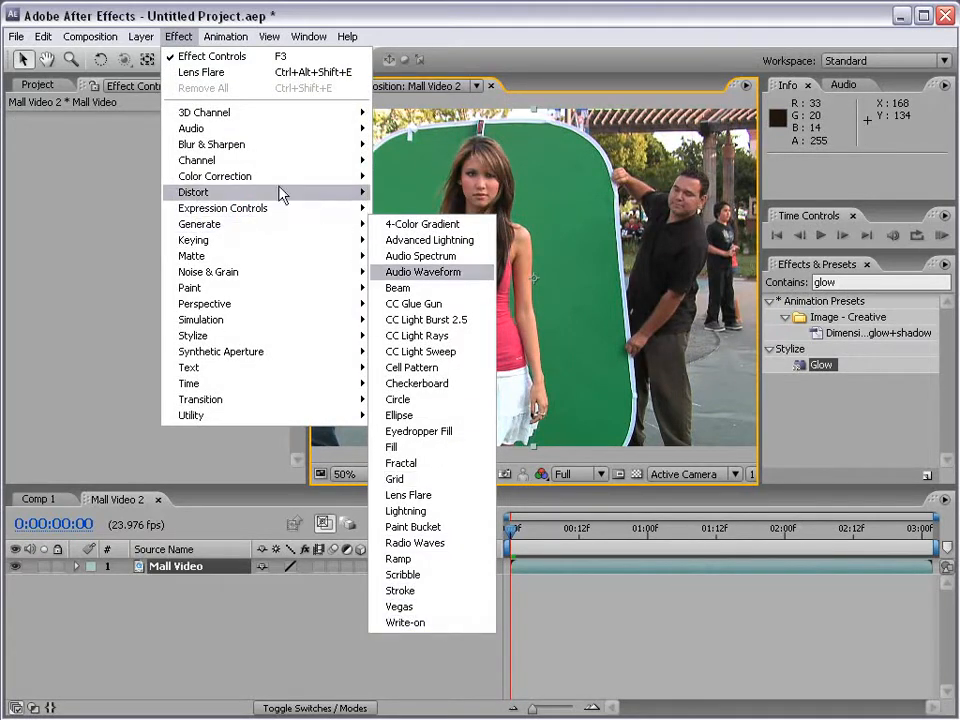
mouse_move(255, 177)
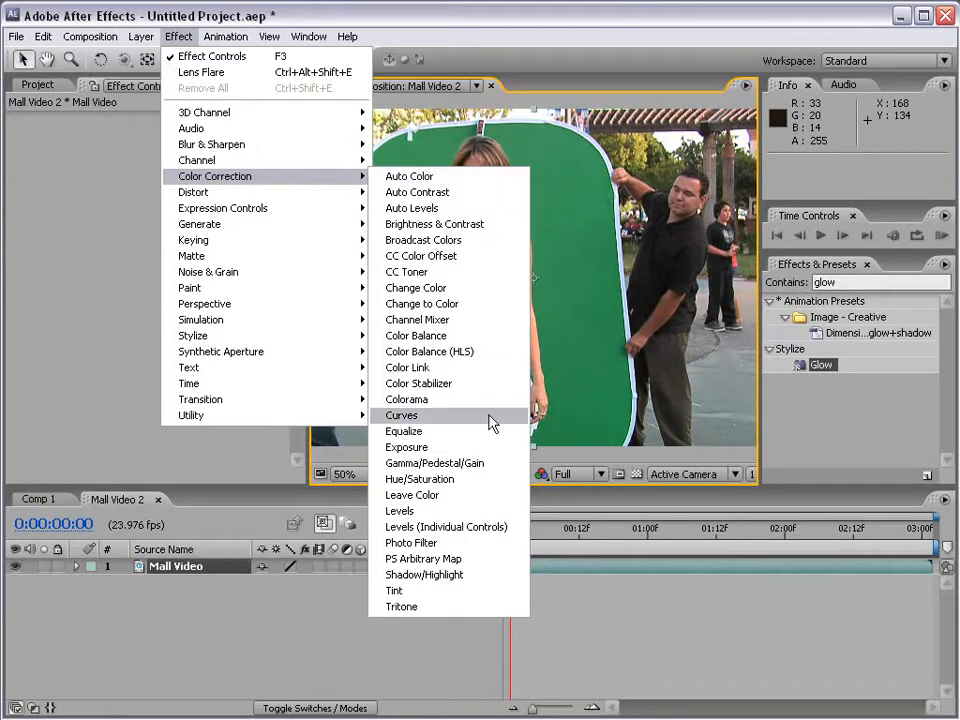
left_click(463, 480)
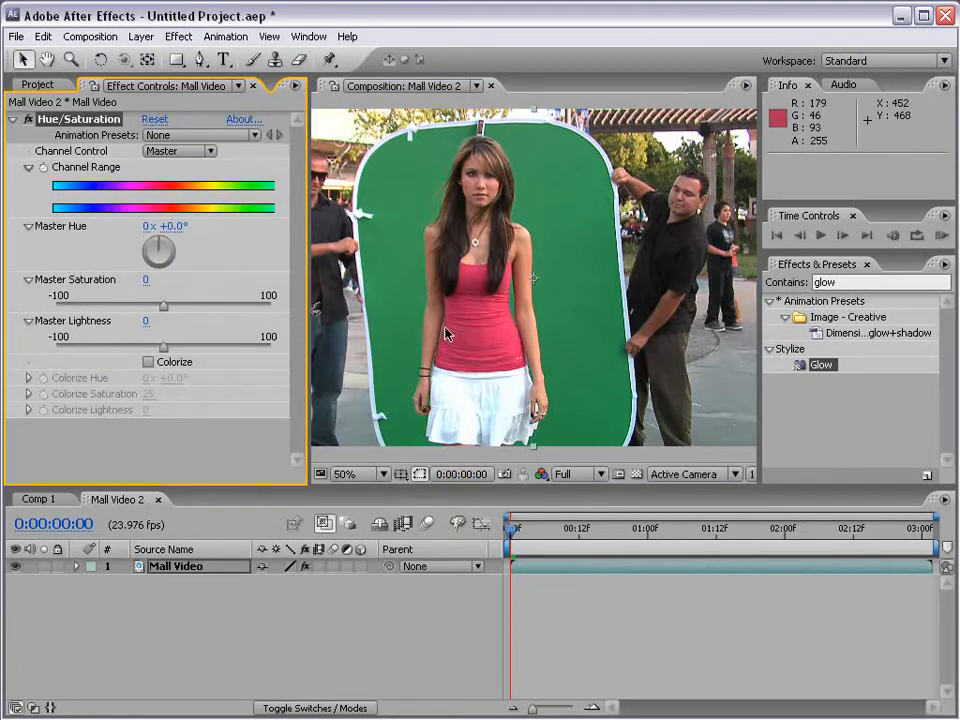
Enable Colorize in Hue/Saturation, with Colorize Hue at -102.0° and Colorize Saturation at 54.
left_click(148, 362)
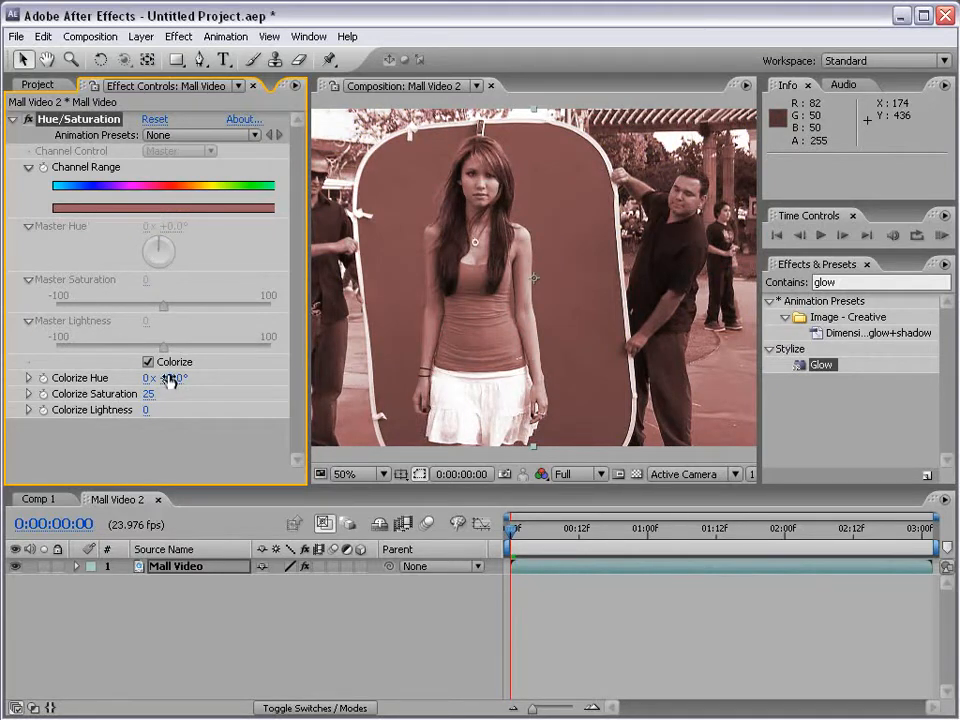
left_click_drag(163, 378, 76, 378)
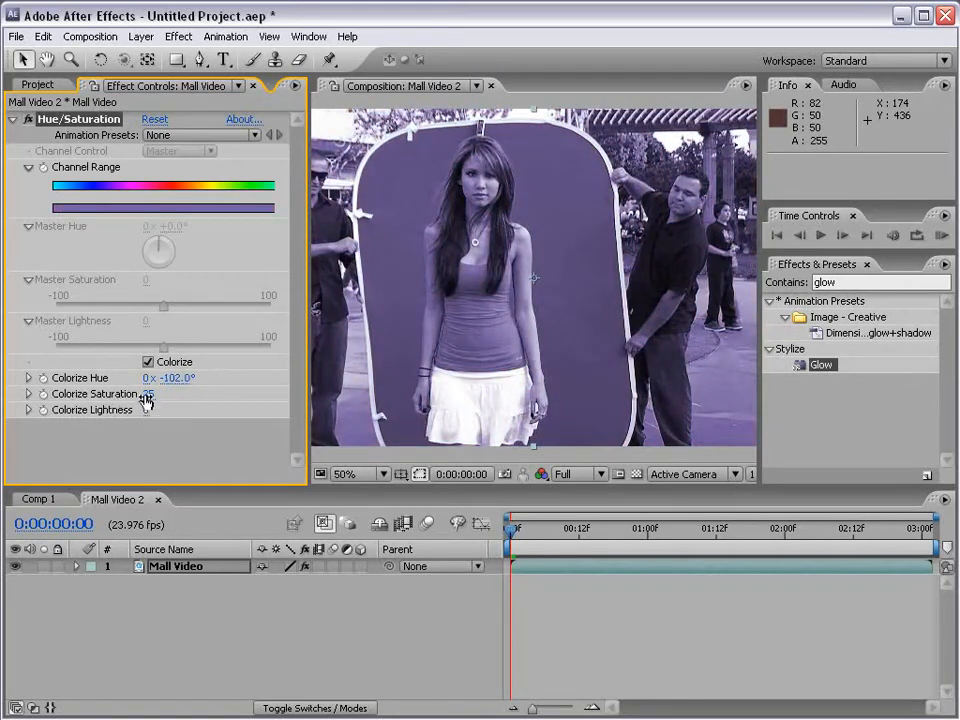
left_click_drag(147, 394, 185, 389)
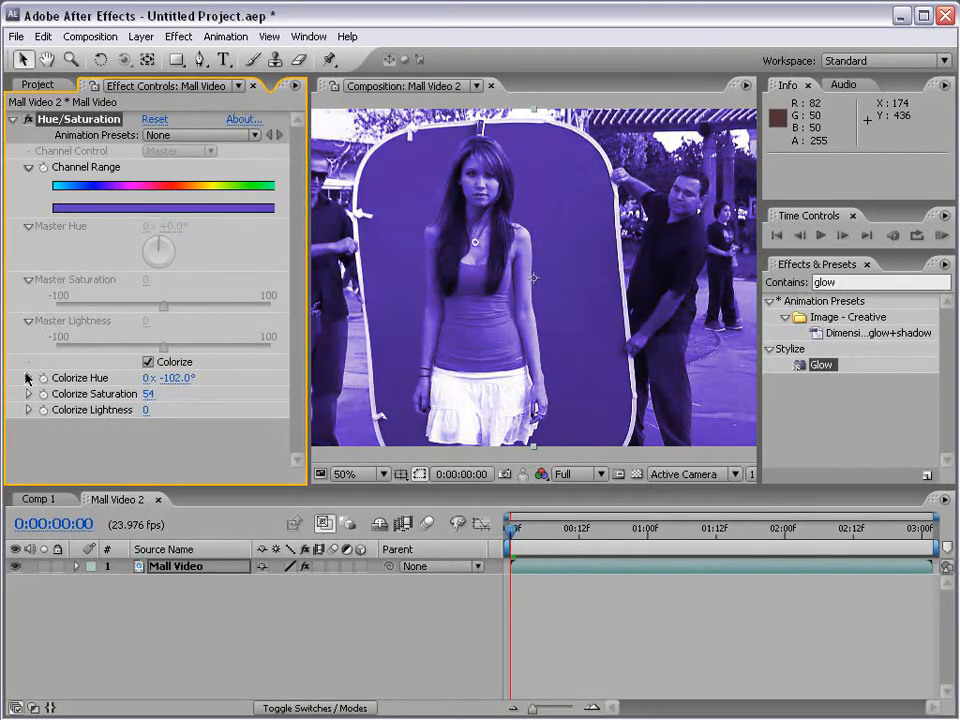
Give the clip a sepia tint by setting Colorize Hue to +43.0° and Colorize Saturation to 15.
left_click(28, 378)
left_click_drag(176, 379, 307, 374)
left_click_drag(148, 432, 120, 429)
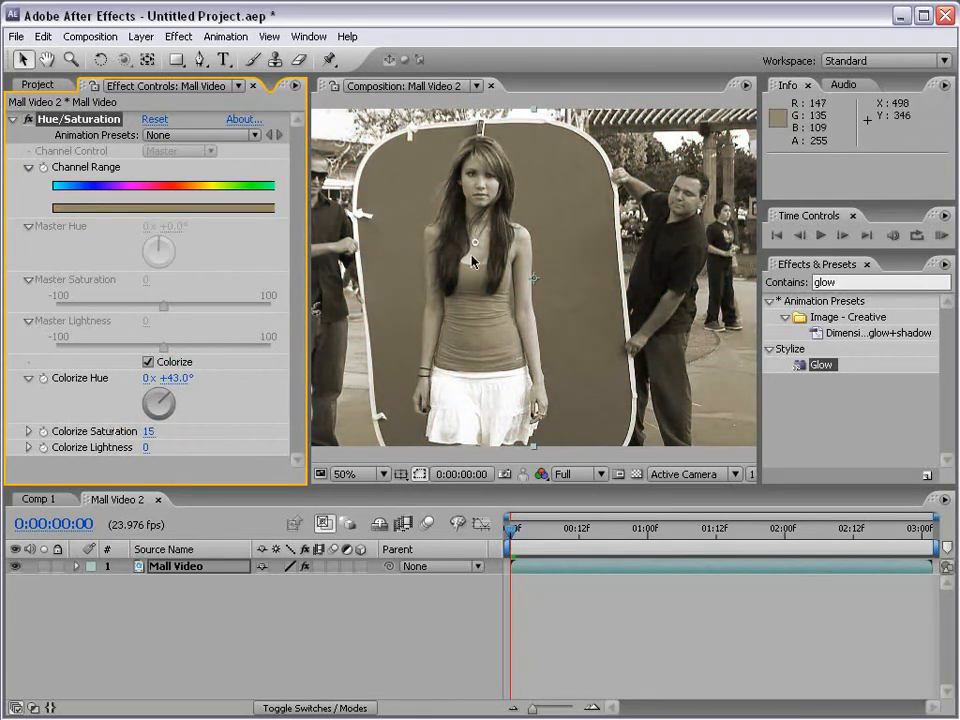
Apply the Glow effect to the tinted Mall Video layer with a Glow Threshold of 89.8% and a Glow Radius of 101.0.
left_click_drag(827, 370, 722, 355)
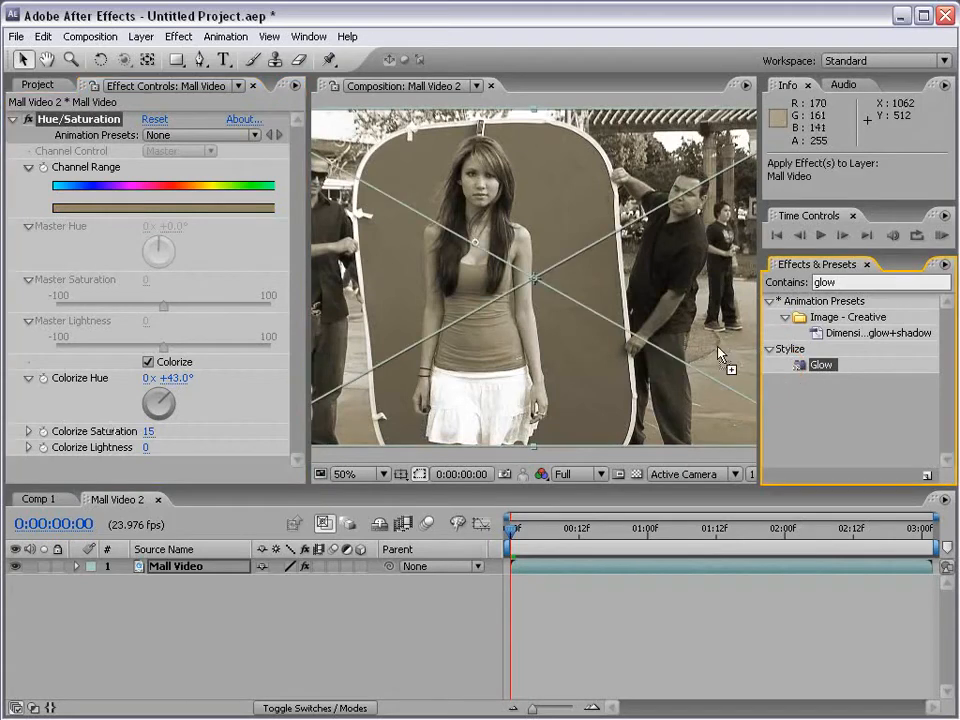
left_click_drag(508, 287, 508, 287)
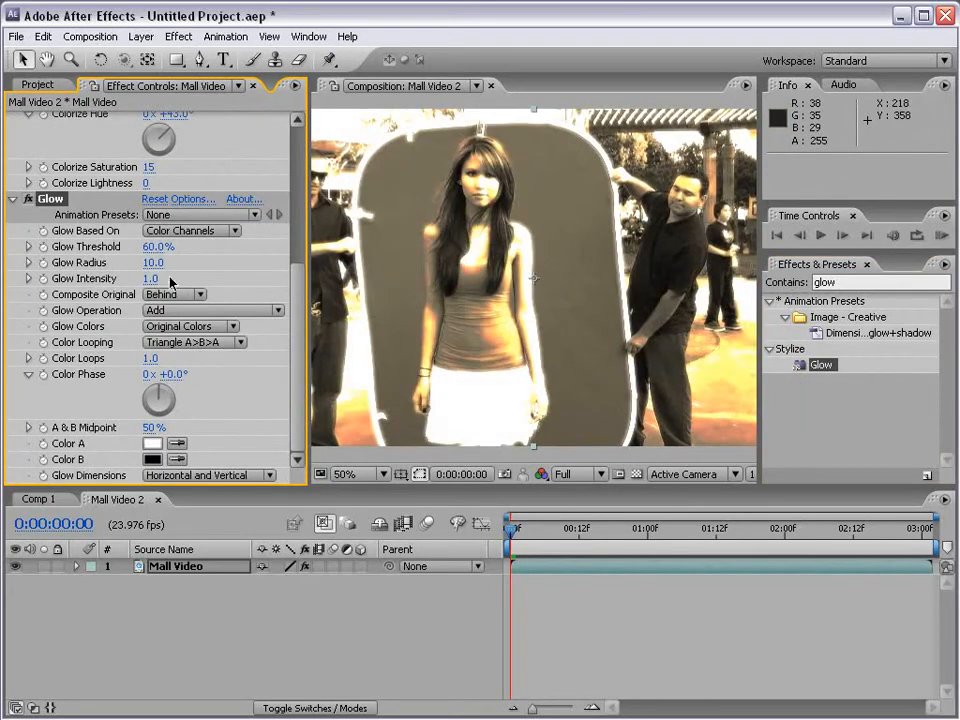
left_click_drag(157, 246, 215, 242)
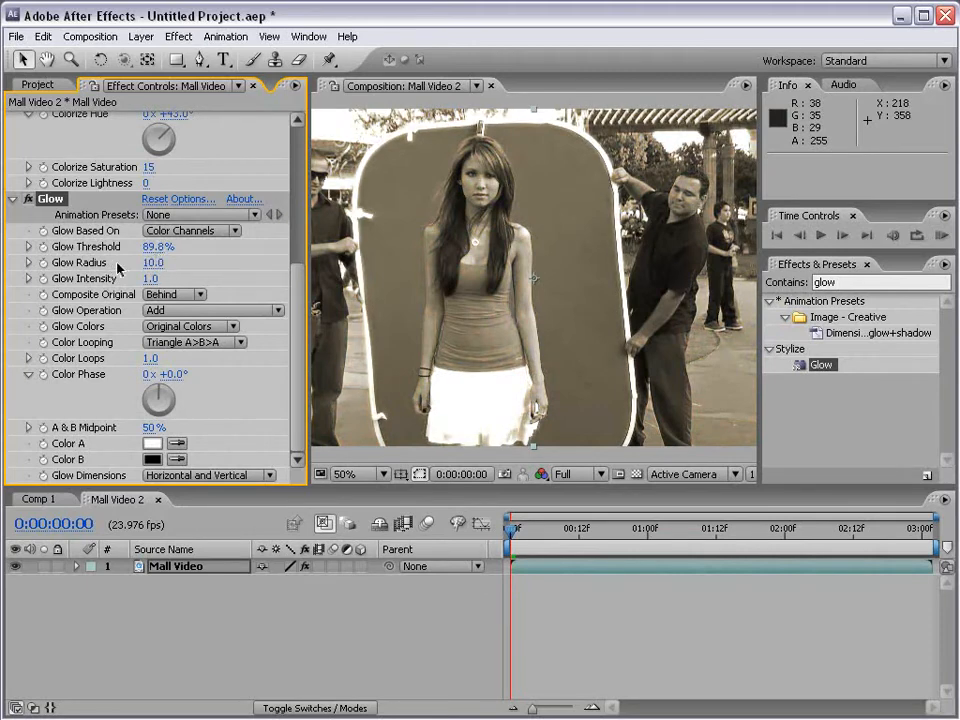
left_click_drag(153, 262, 196, 262)
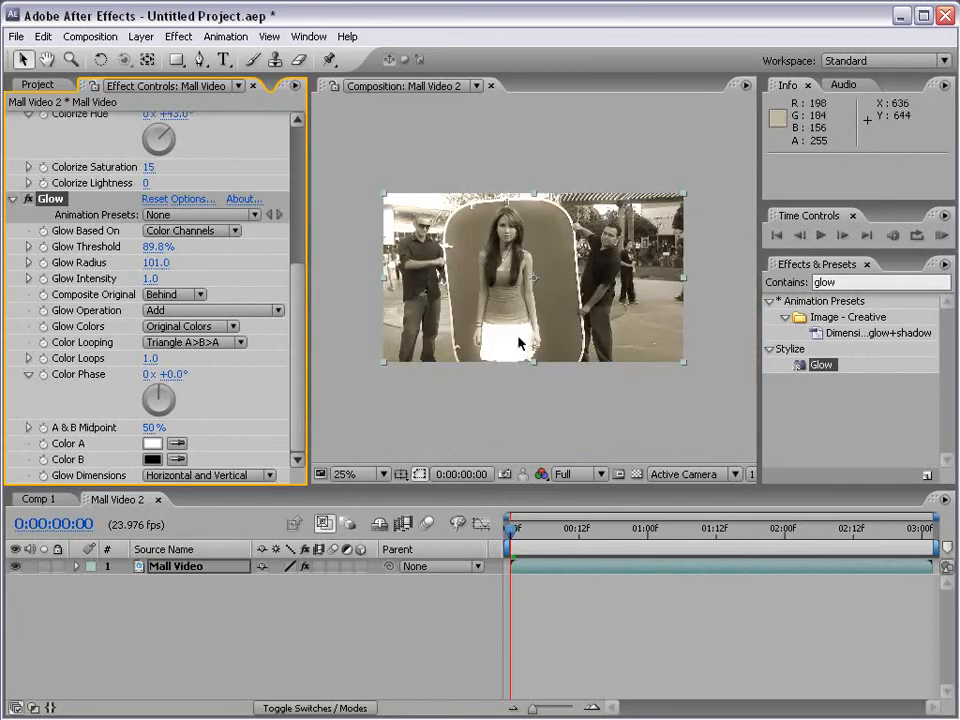
key("comma")
key("period")
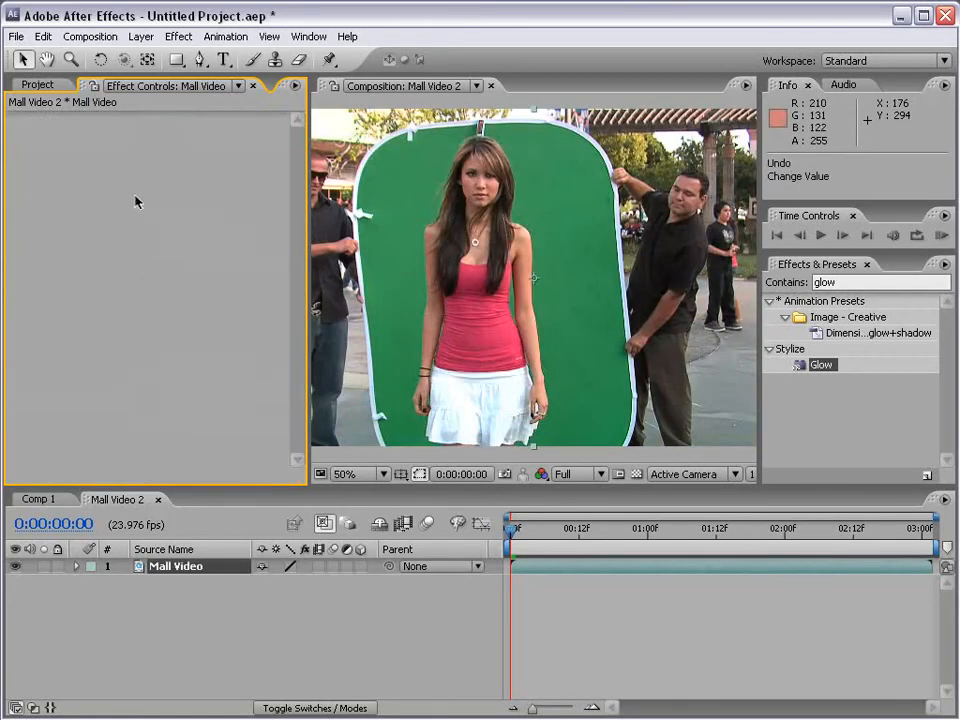
Apply the Change to Color correction effect to the Mall Video layer and sample the woman's pink top as the From color.
left_click(176, 40)
mouse_move(230, 176)
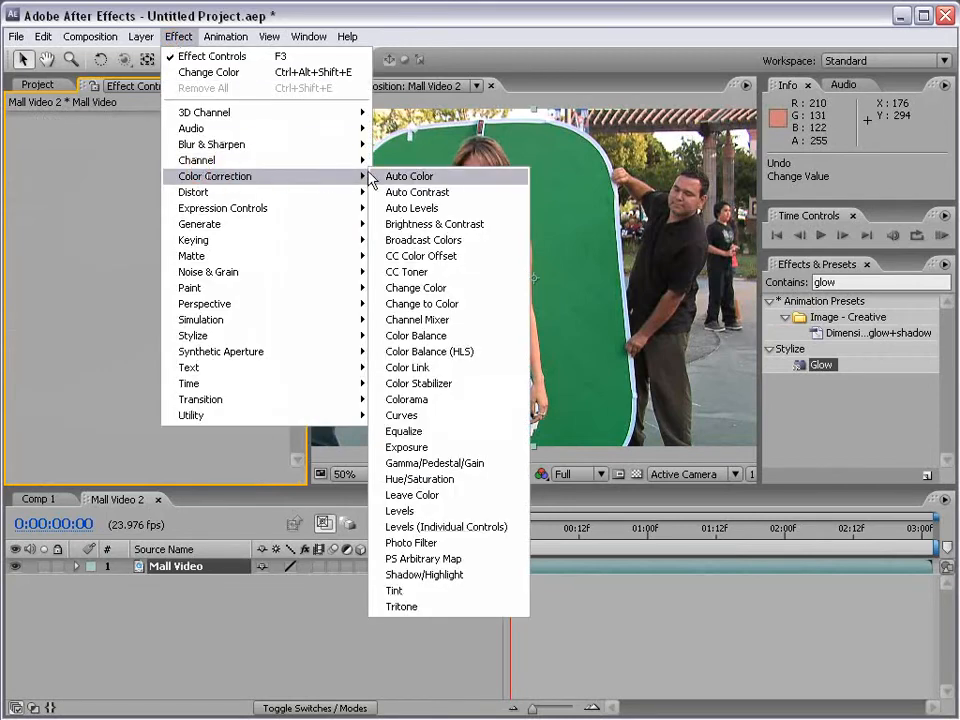
left_click(452, 306)
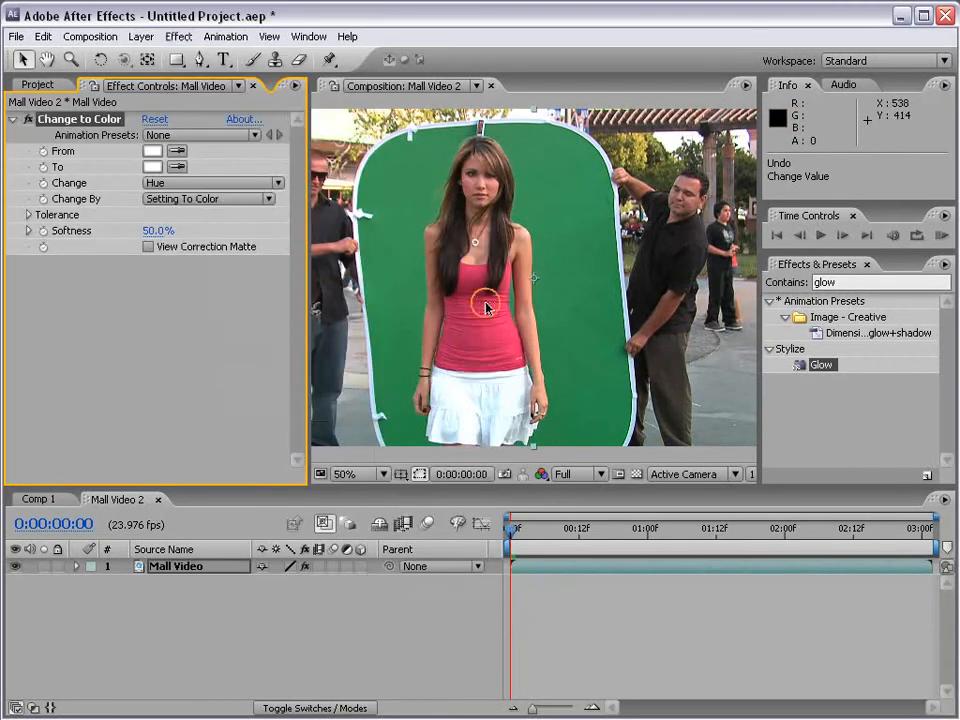
left_click(177, 151)
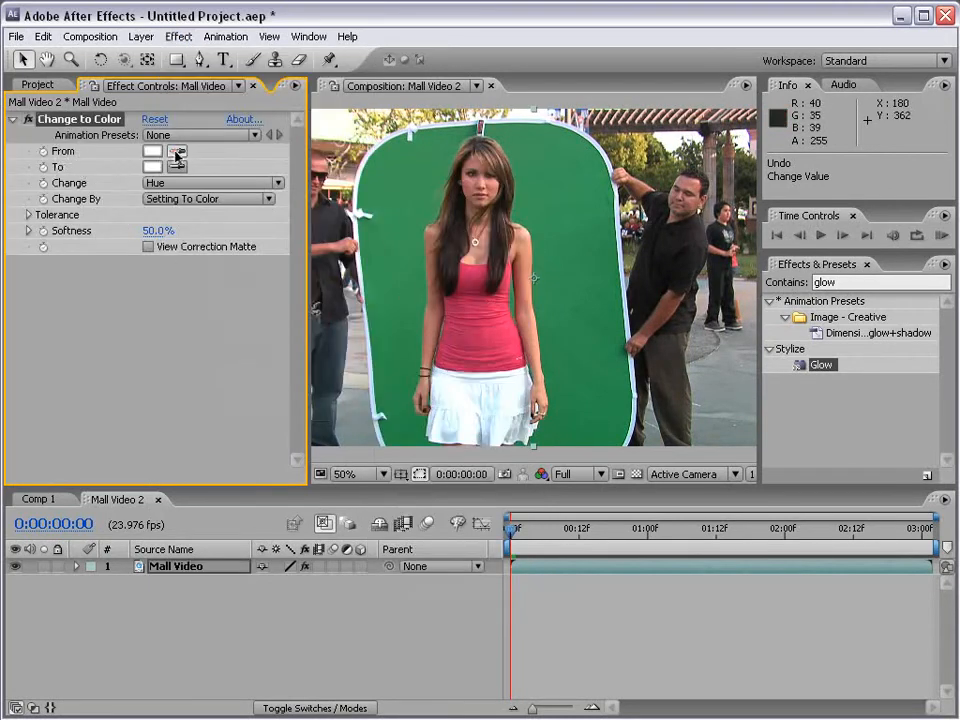
left_click(475, 280)
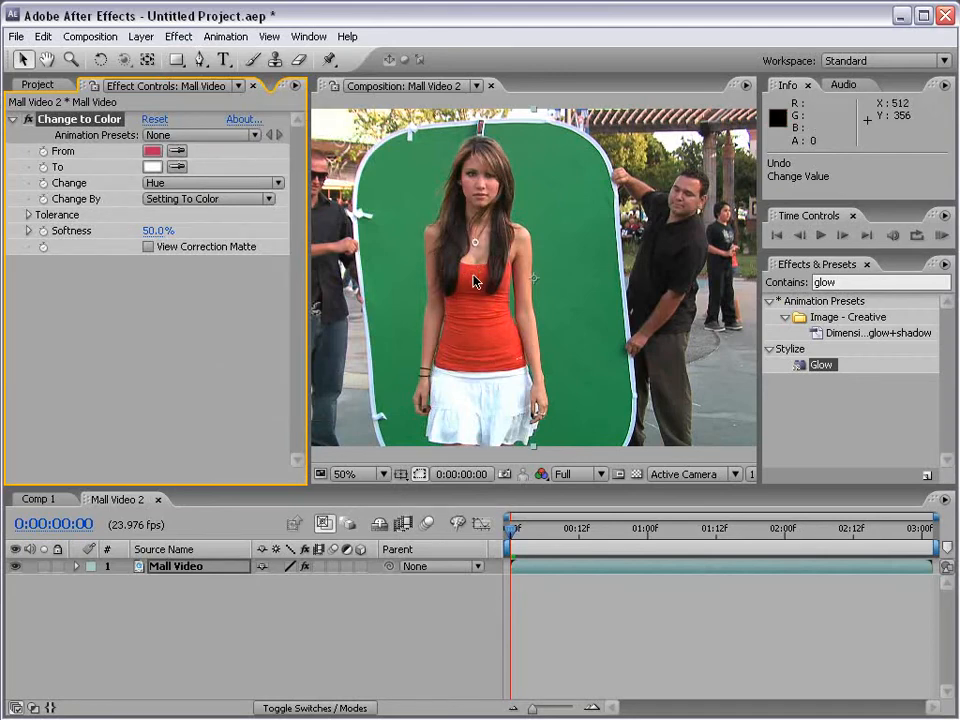
Preview blue 0084D0 as the To color of the Change to Color effect.
left_click(150, 167)
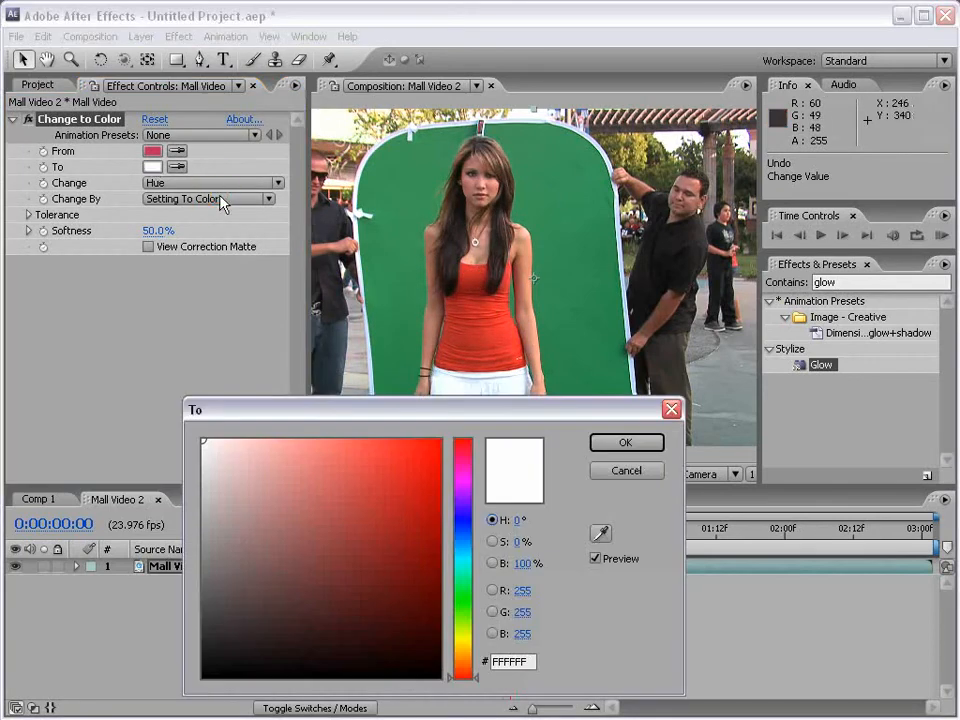
left_click(461, 544)
left_click(402, 497)
left_click_drag(402, 497, 440, 482)
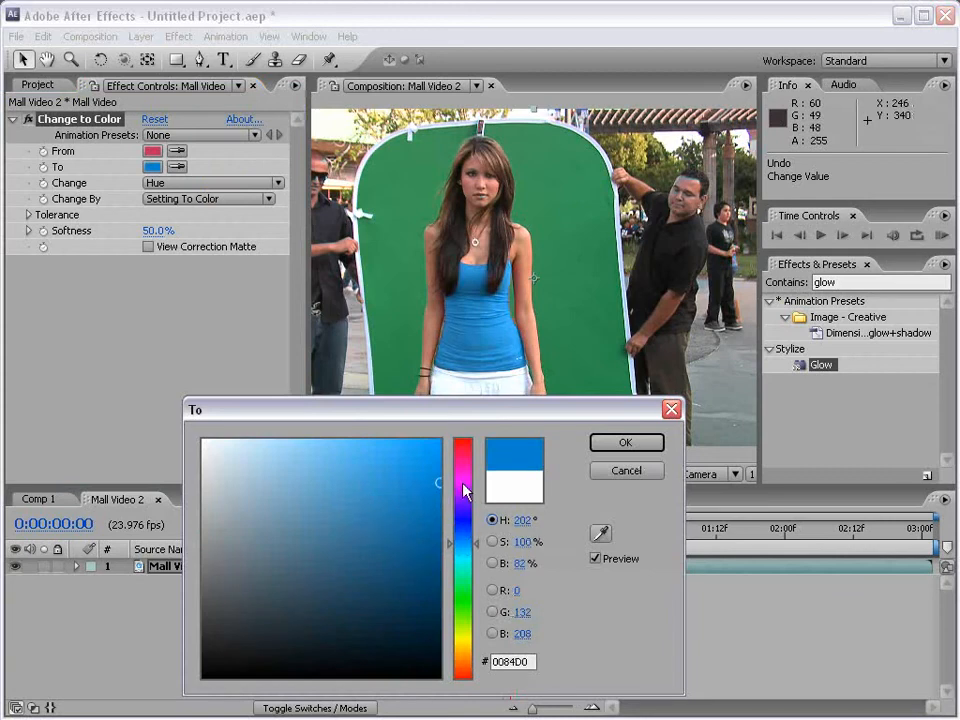
Set the To color of the Change to Color effect to orange D79B53.
left_click(347, 476)
left_click_drag(461, 573, 456, 658)
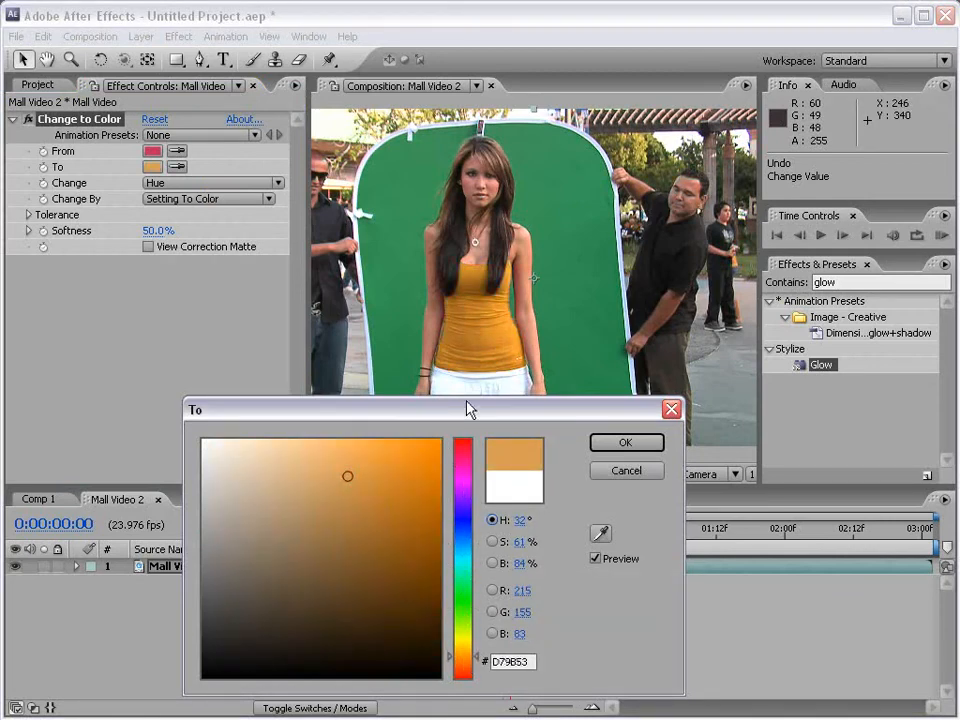
left_click(625, 442)
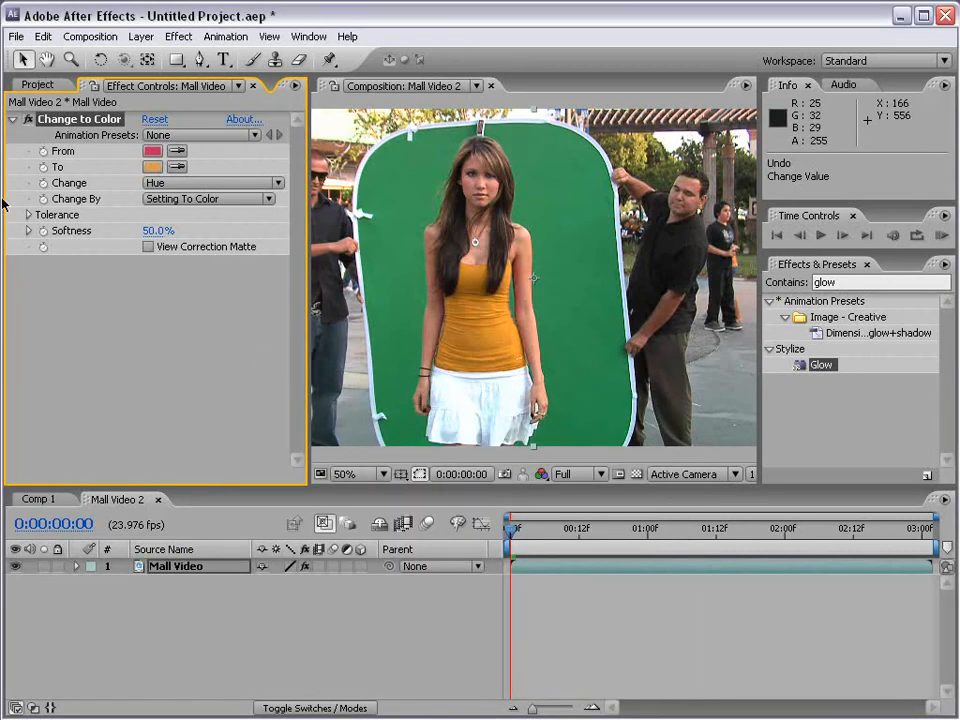
Adjust the Hue tolerance of the Change to Color effect and delete the effect from the Mall Video layer.
left_click(28, 214)
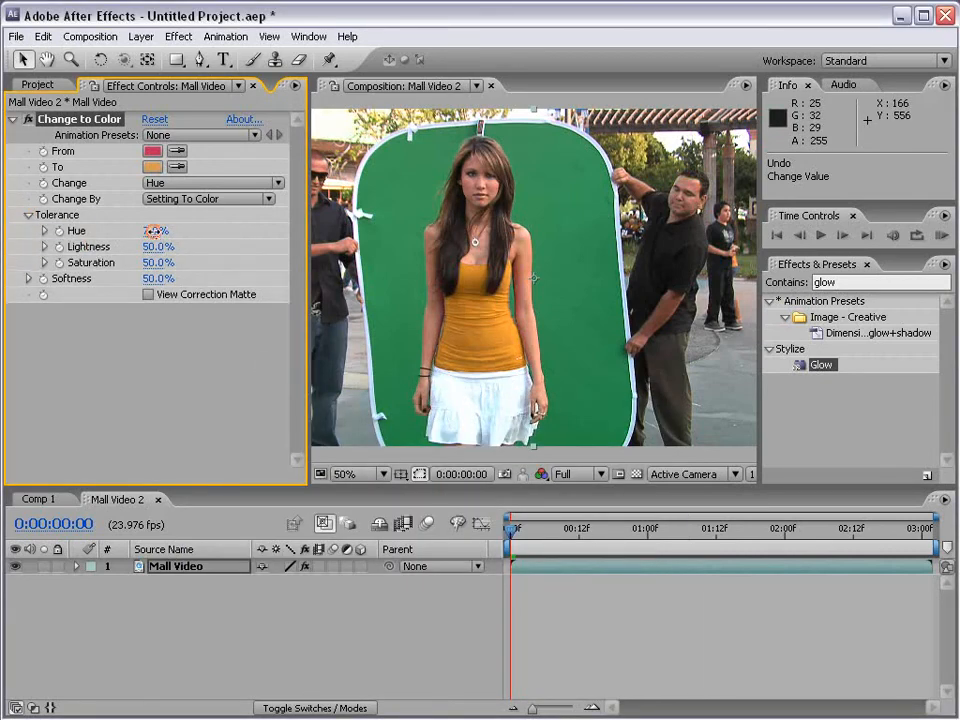
mouse_move(152, 230)
left_mouse_down()
mouse_move(160, 230)
mouse_move(145, 237)
left_mouse_up()
key("Delete")
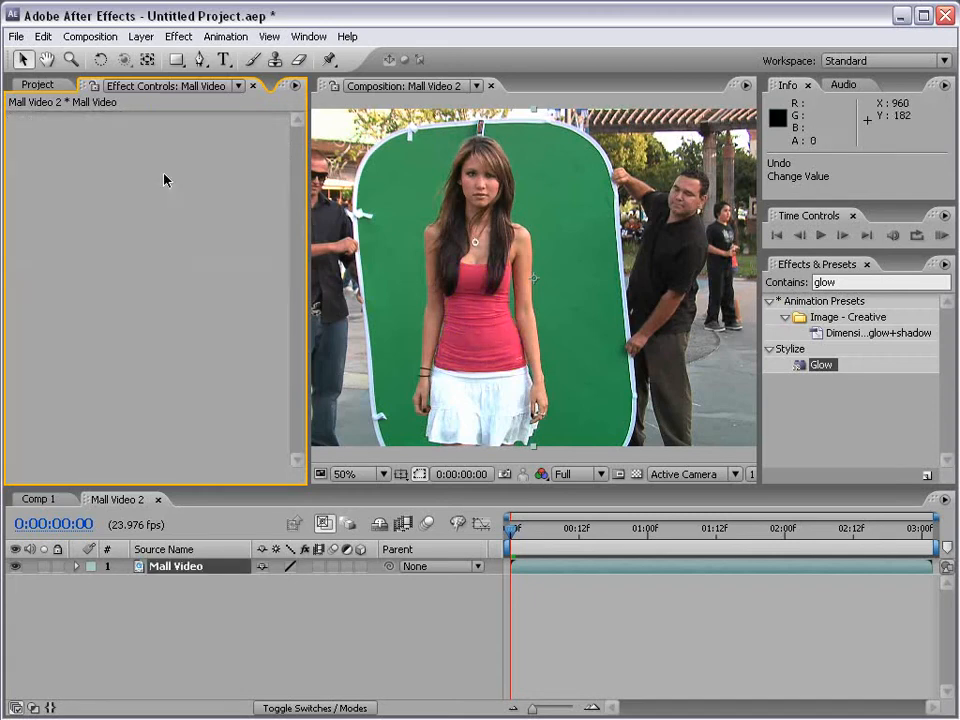